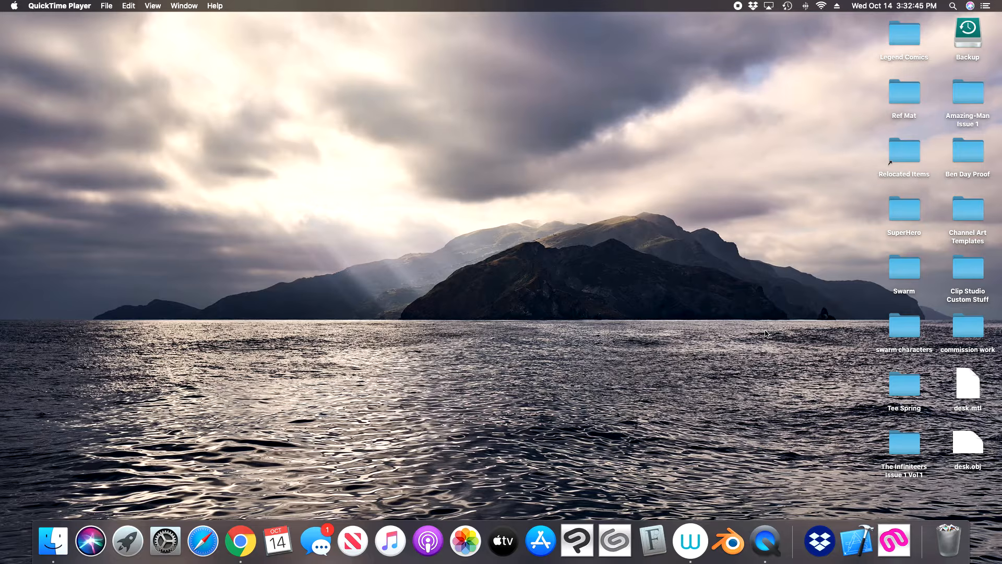
- Switch to Clip Studio Paint, collapse the material palette and enlarge the blank comic canvas window
{"action": "left_click", "coordinate": [626, 530]}
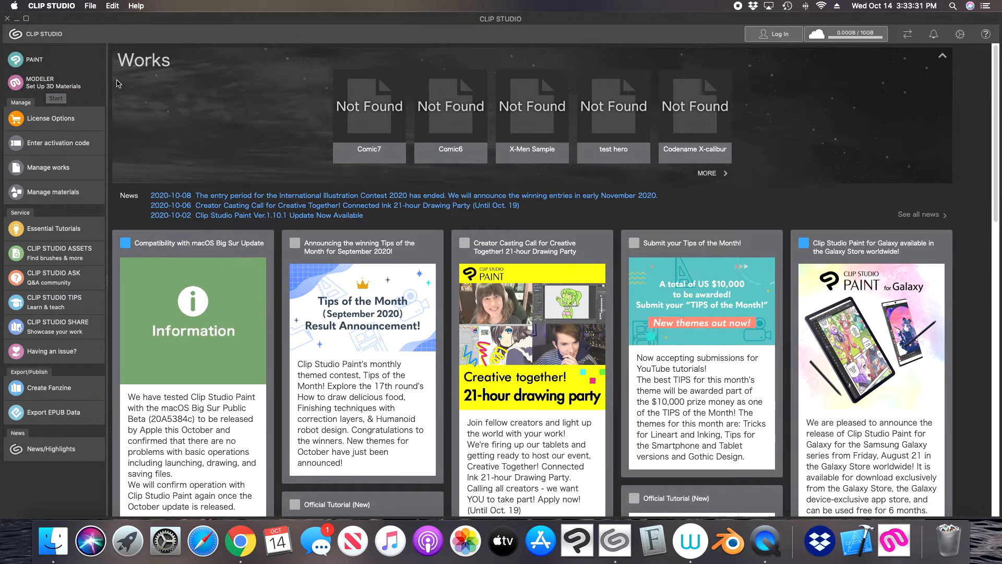
{"action": "left_click", "coordinate": [17, 19]}
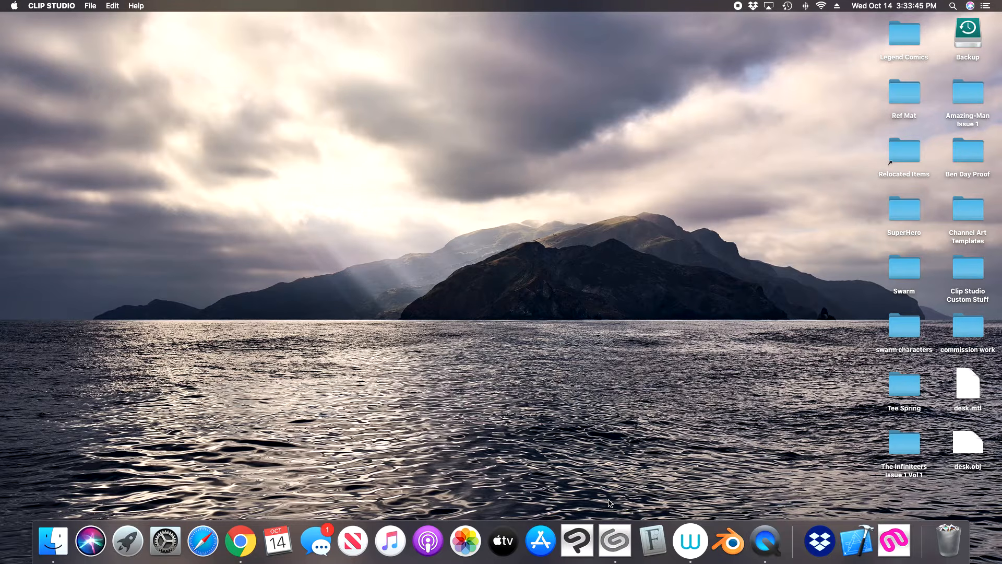
{"action": "left_click", "coordinate": [569, 525]}
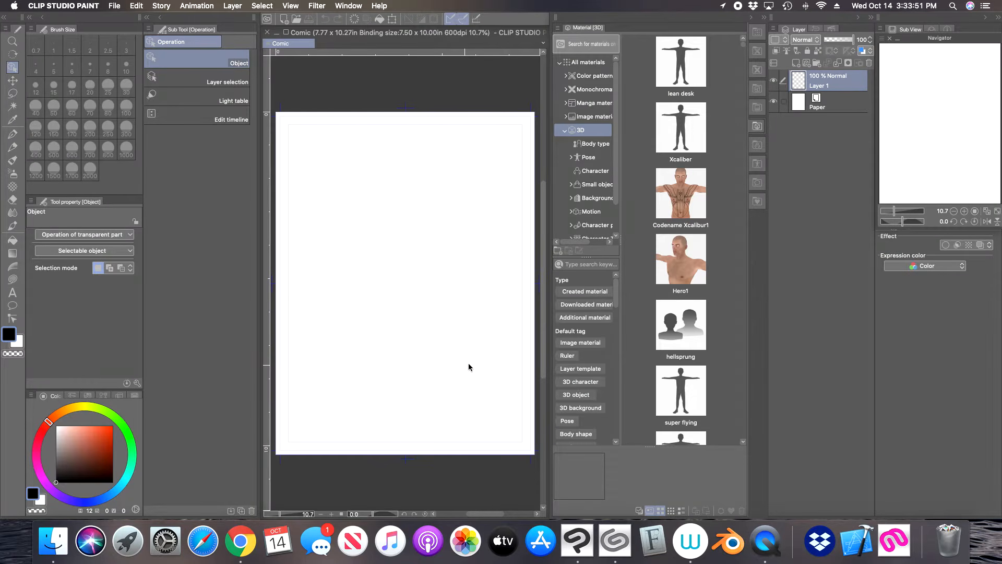
{"action": "left_click", "coordinate": [757, 126]}
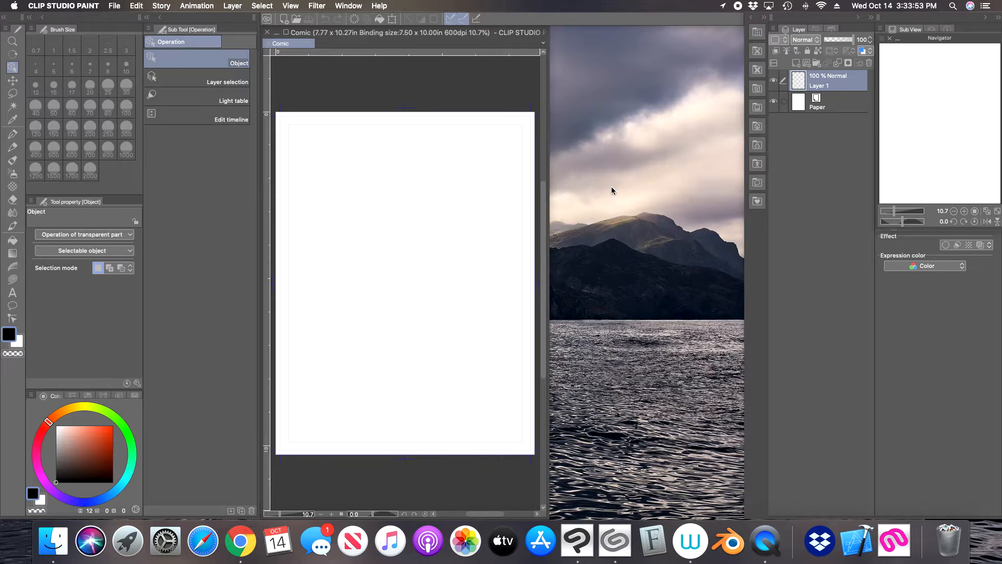
{"action": "left_click", "coordinate": [287, 32]}
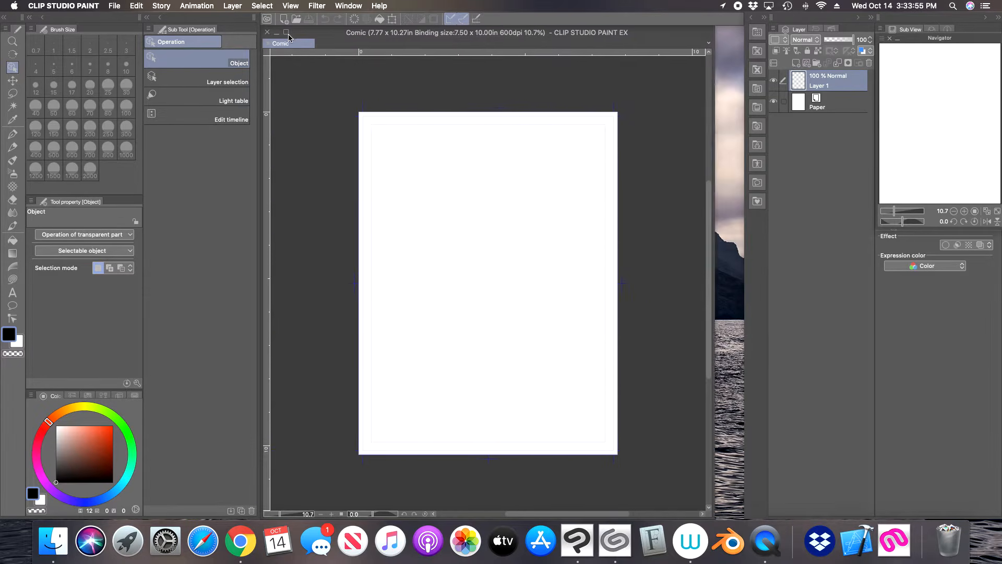
- Import Desk Executive.obj from the Ref Mat folder on the desktop as 3D data
{"action": "left_click", "coordinate": [112, 7]}
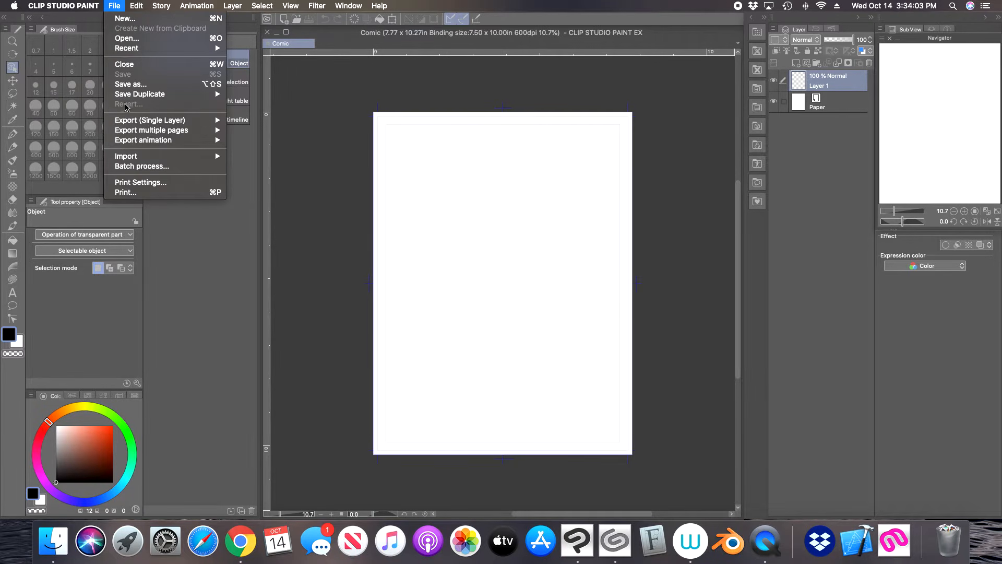
{"action": "mouse_move", "coordinate": [148, 158]}
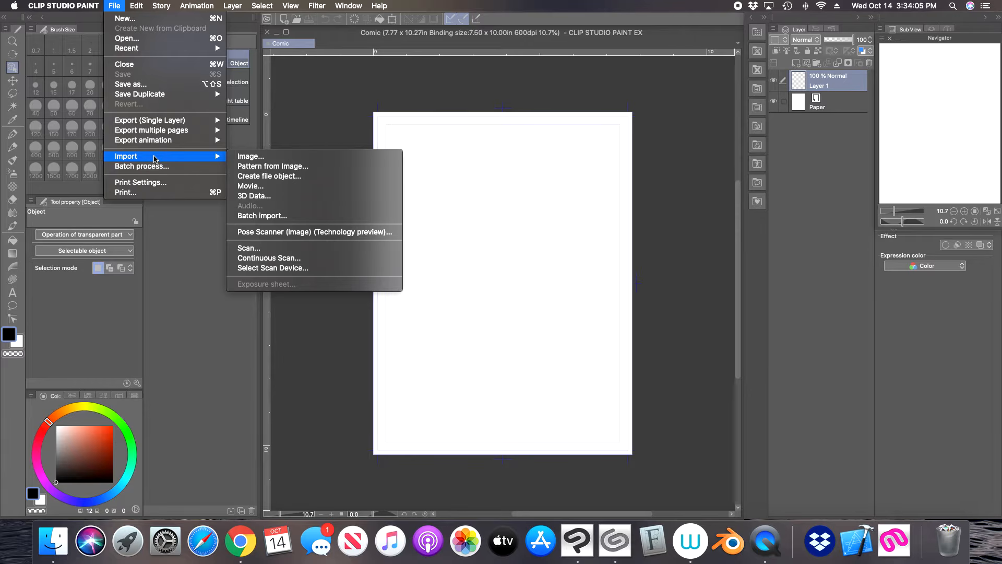
{"action": "left_click", "coordinate": [255, 197]}
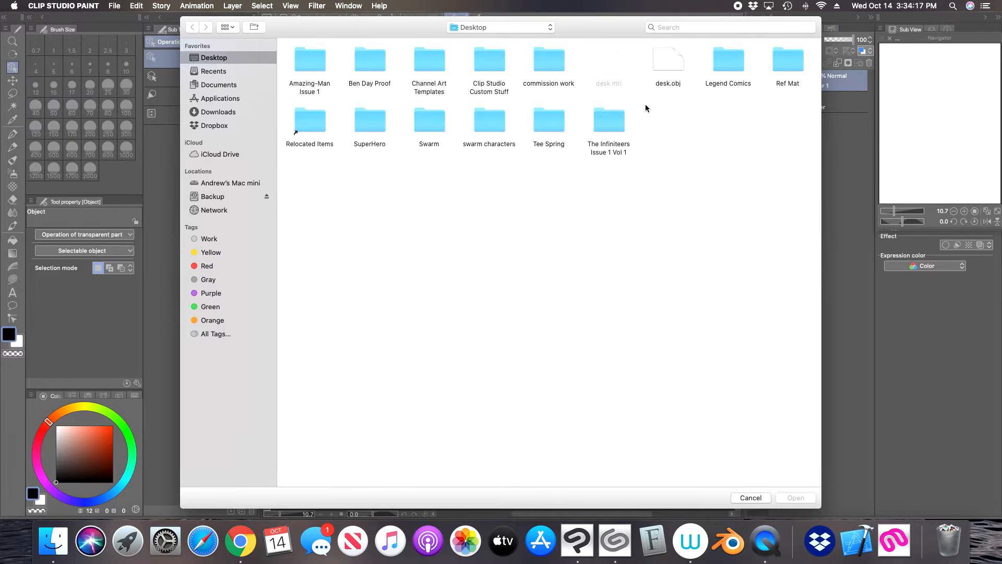
{"action": "left_click", "coordinate": [794, 66]}
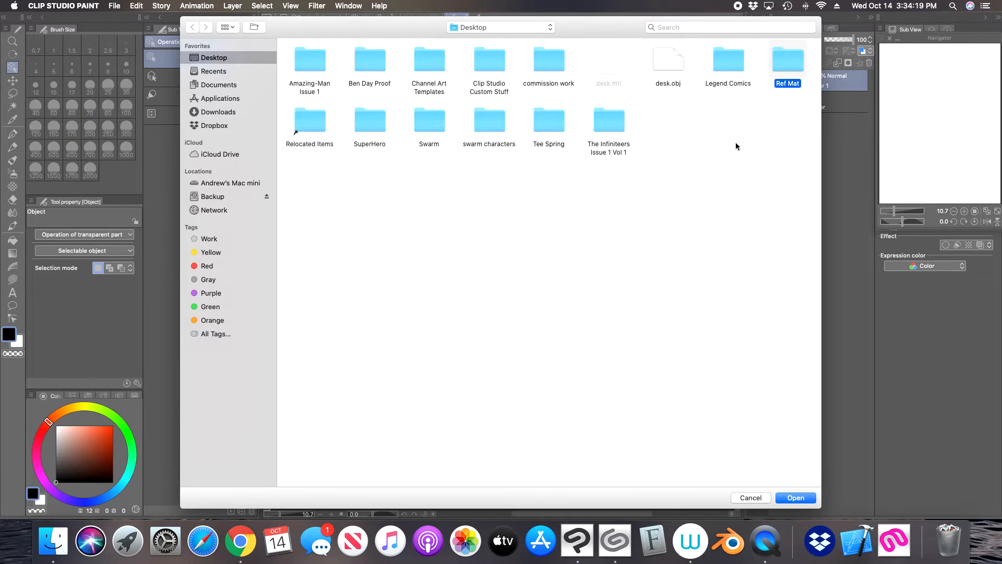
{"action": "key", "text": "Return"}
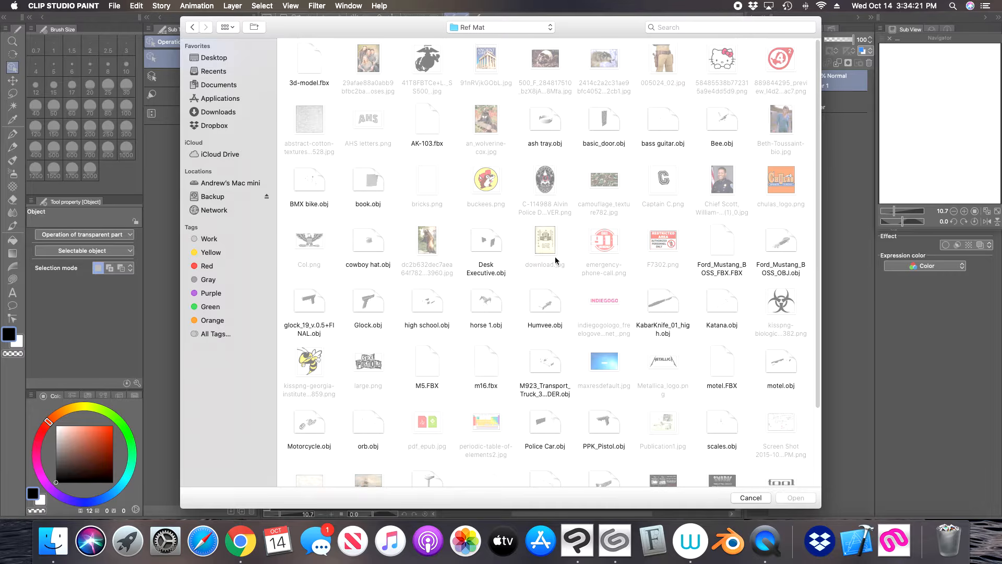
{"action": "left_click", "coordinate": [489, 241]}
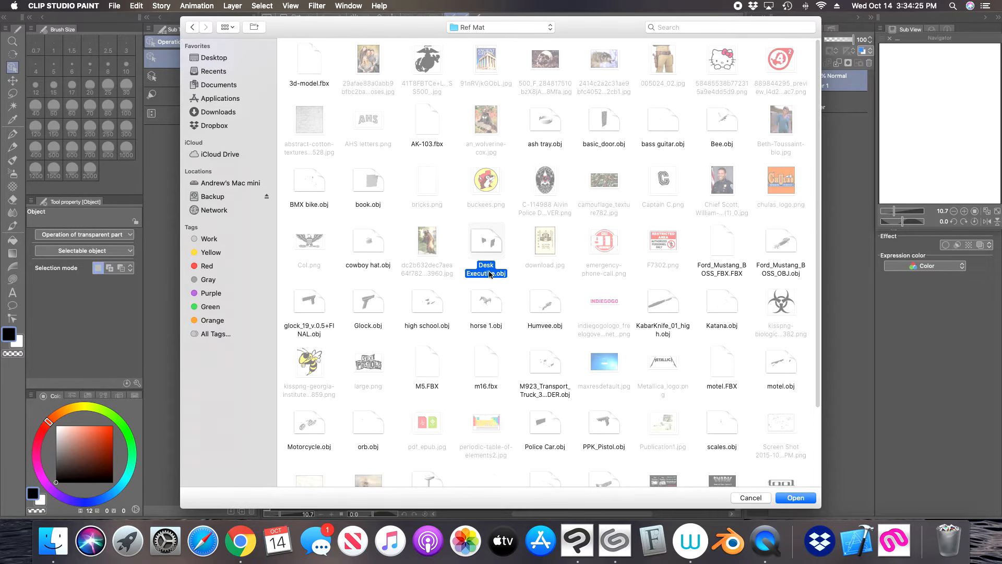
{"action": "left_click", "coordinate": [788, 498]}
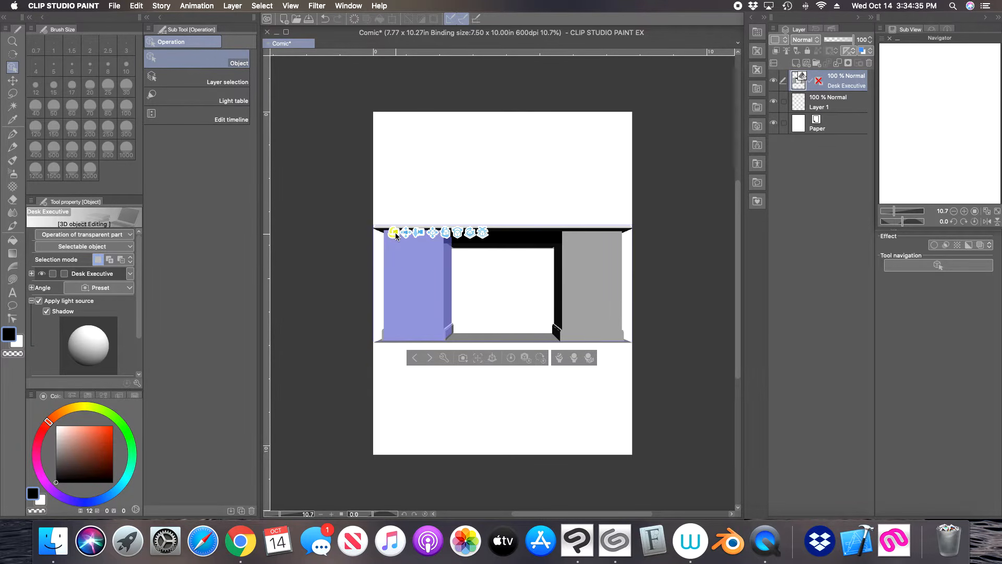
- Rotate the 3D camera to an angled view from slightly above the desk, undoing the last rotation
{"action": "left_click_drag", "start_coordinate": [395, 234], "coordinate": [330, 252]}
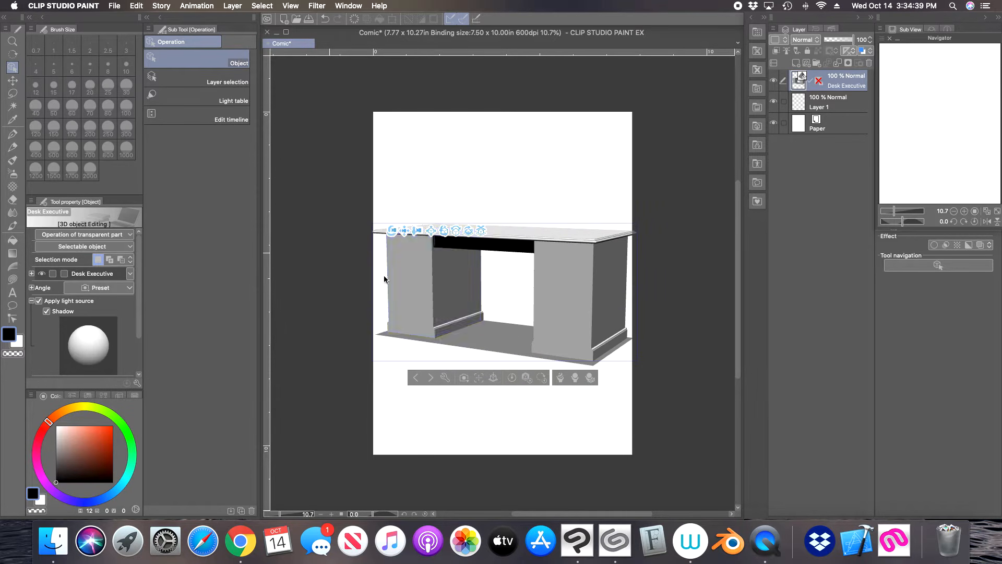
{"action": "left_click_drag", "start_coordinate": [391, 230], "coordinate": [511, 330]}
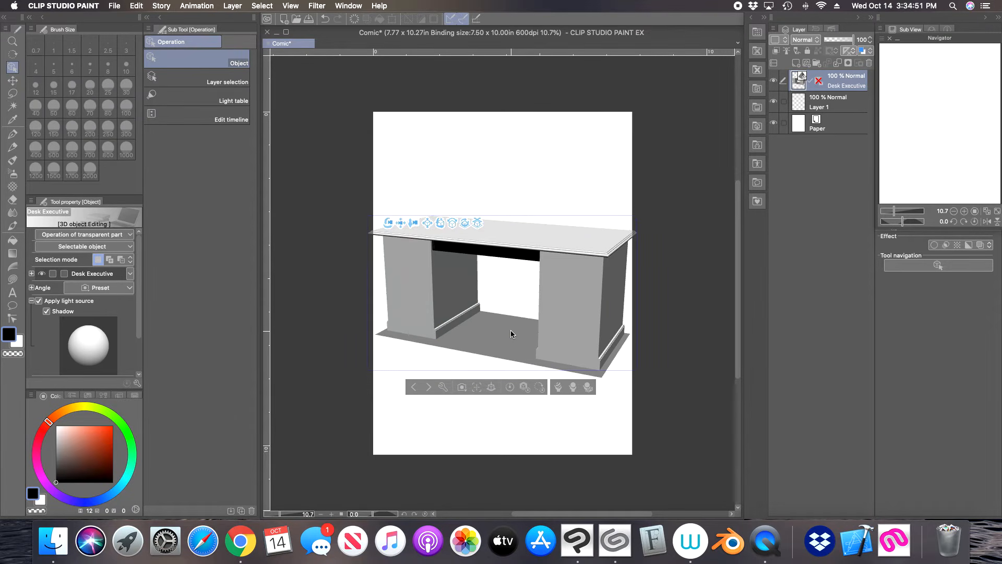
{"action": "left_click", "coordinate": [324, 20]}
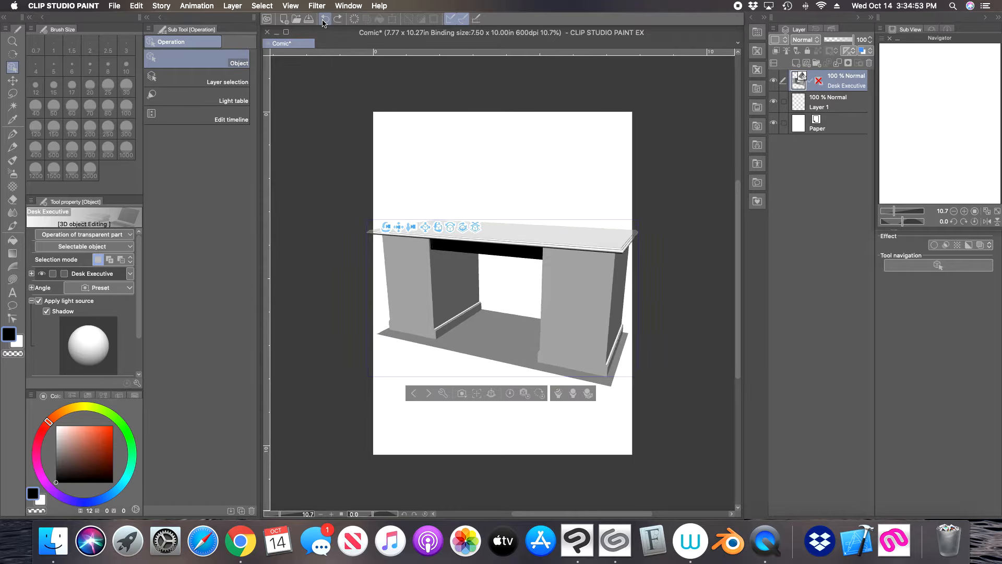
- Place the 3D Drawing Doll (Male) body type into the scene beneath the desk and collapse the material palette
{"action": "left_click", "coordinate": [757, 148]}
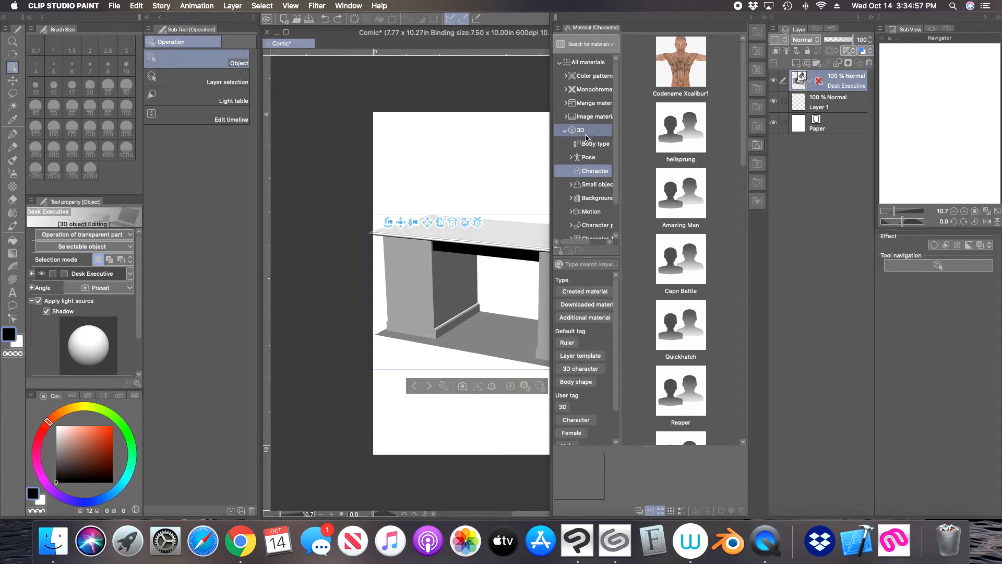
{"action": "left_click", "coordinate": [590, 146]}
{"action": "left_click", "coordinate": [698, 225]}
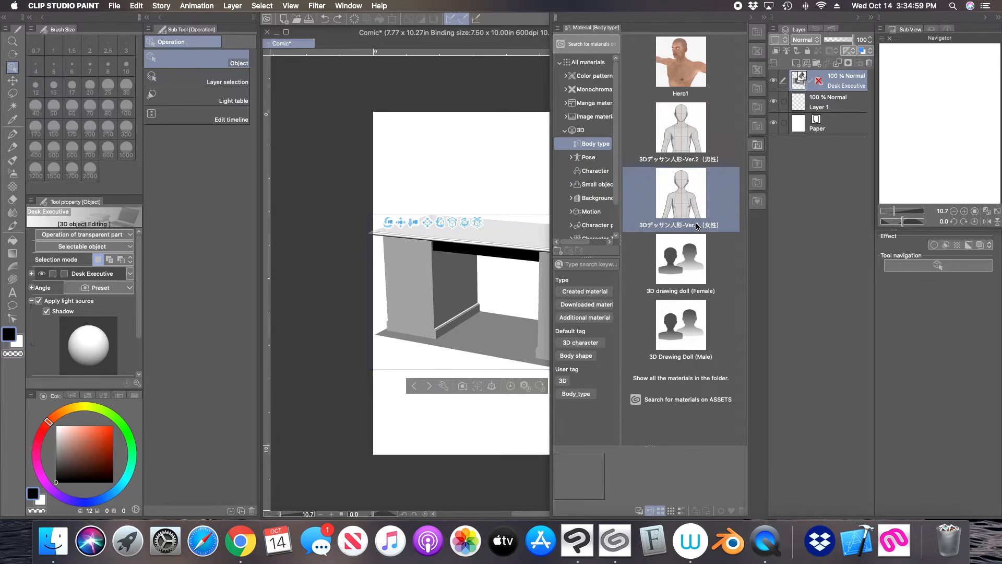
{"action": "left_click", "coordinate": [699, 311]}
{"action": "mouse_move", "coordinate": [694, 328]}
{"action": "left_mouse_down"}
{"action": "mouse_move", "coordinate": [490, 337]}
{"action": "mouse_move", "coordinate": [502, 339]}
{"action": "left_mouse_up"}
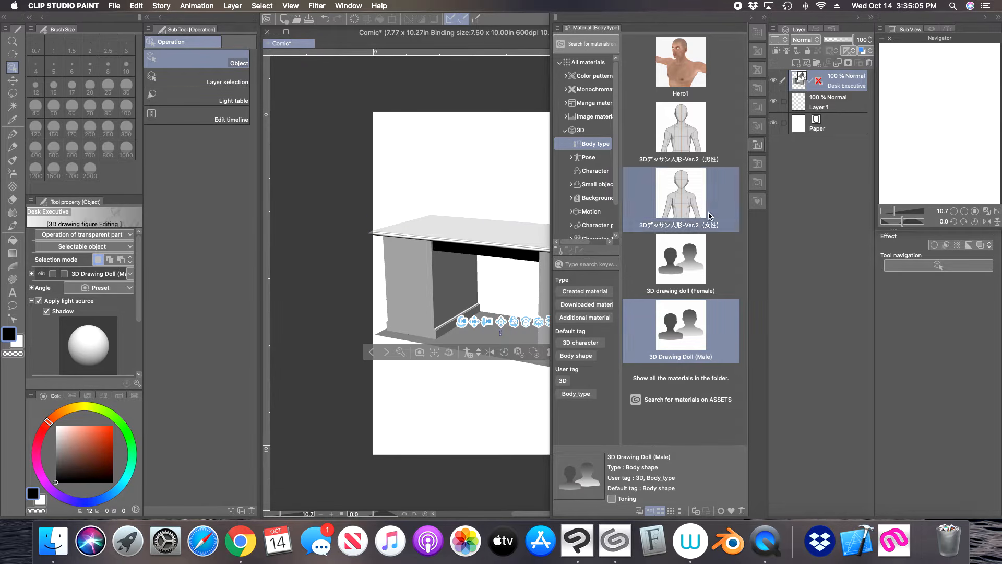
{"action": "left_click", "coordinate": [758, 145]}
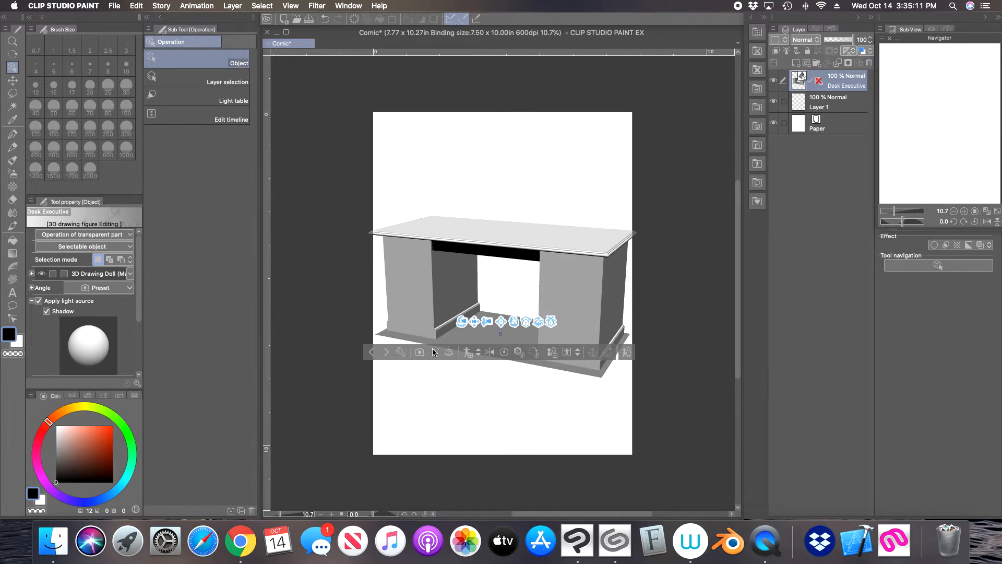
- Examine the drawing doll up close and compare its scale with the whole desk
{"action": "left_click", "coordinate": [909, 212]}
{"action": "left_click_drag", "start_coordinate": [909, 214], "coordinate": [905, 215]}
{"action": "left_click_drag", "start_coordinate": [943, 139], "coordinate": [944, 159]}
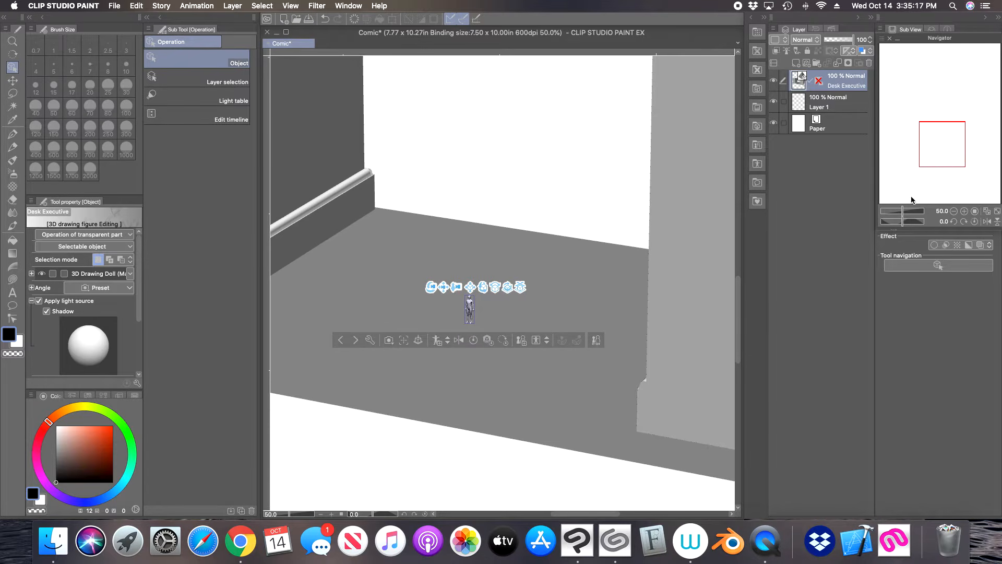
{"action": "left_click", "coordinate": [907, 212]}
{"action": "left_click_drag", "start_coordinate": [908, 212], "coordinate": [910, 212]}
{"action": "left_click_drag", "start_coordinate": [942, 145], "coordinate": [940, 146]}
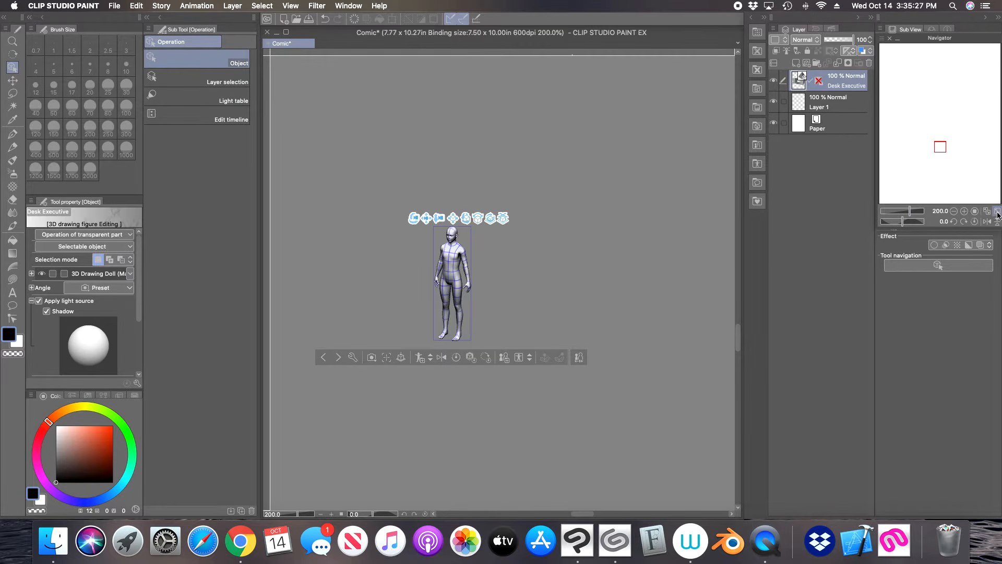
{"action": "left_click", "coordinate": [996, 216]}
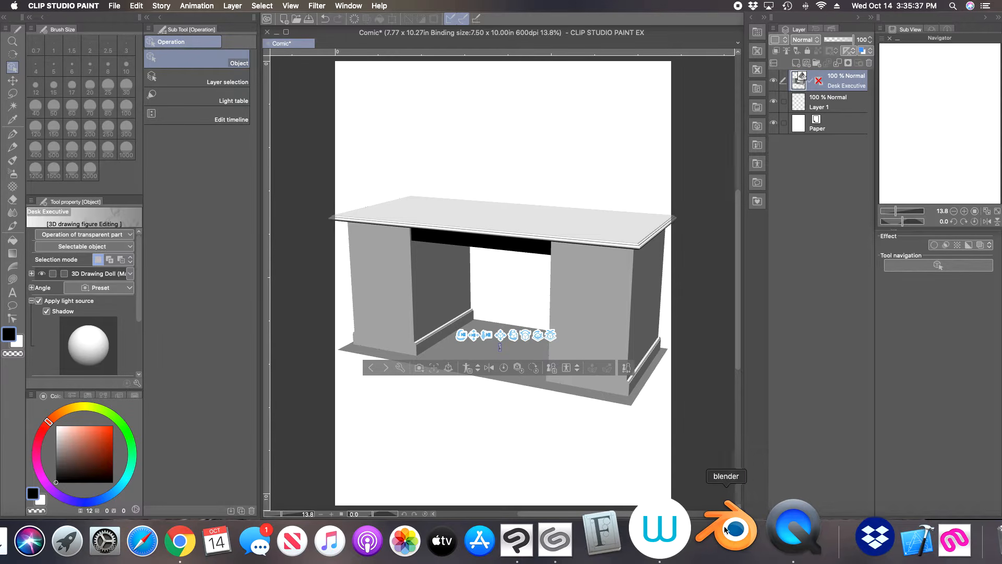
- Quit Clip Studio Paint and switch to Blender
{"action": "left_click", "coordinate": [79, 7]}
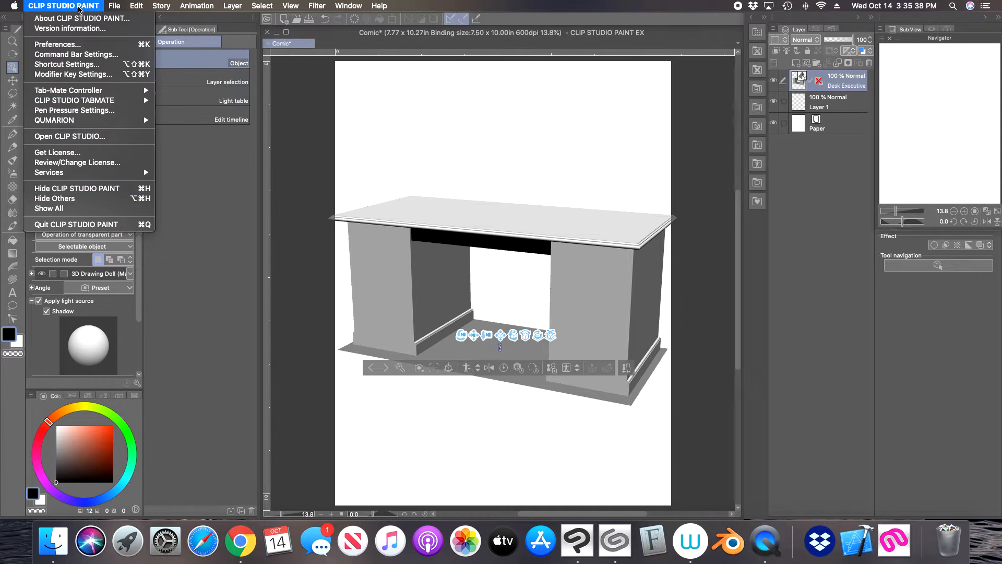
{"action": "left_click", "coordinate": [94, 224]}
{"action": "left_click", "coordinate": [464, 207]}
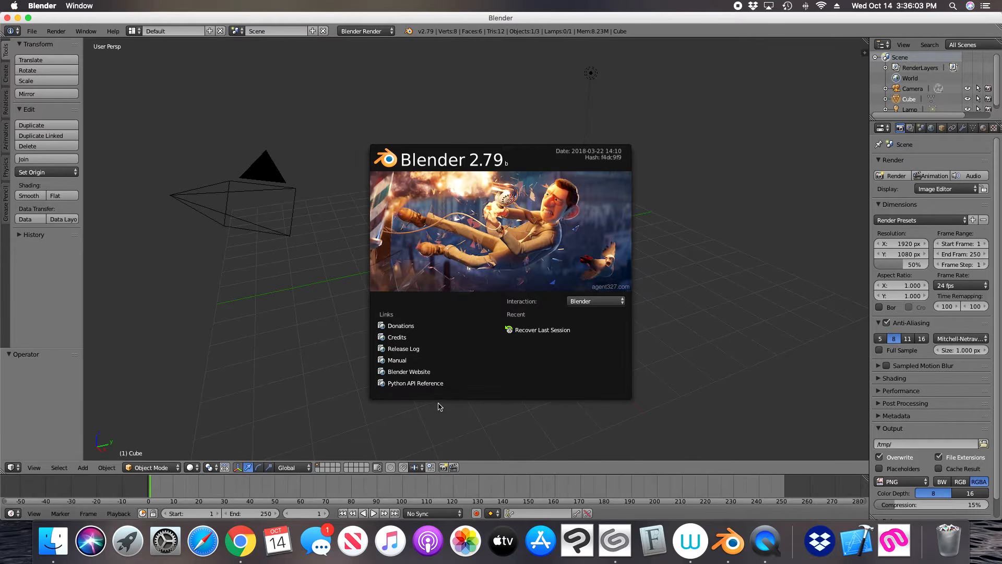
- Dismiss the splash screen and delete the default cube from the scene
{"action": "left_click", "coordinate": [299, 375]}
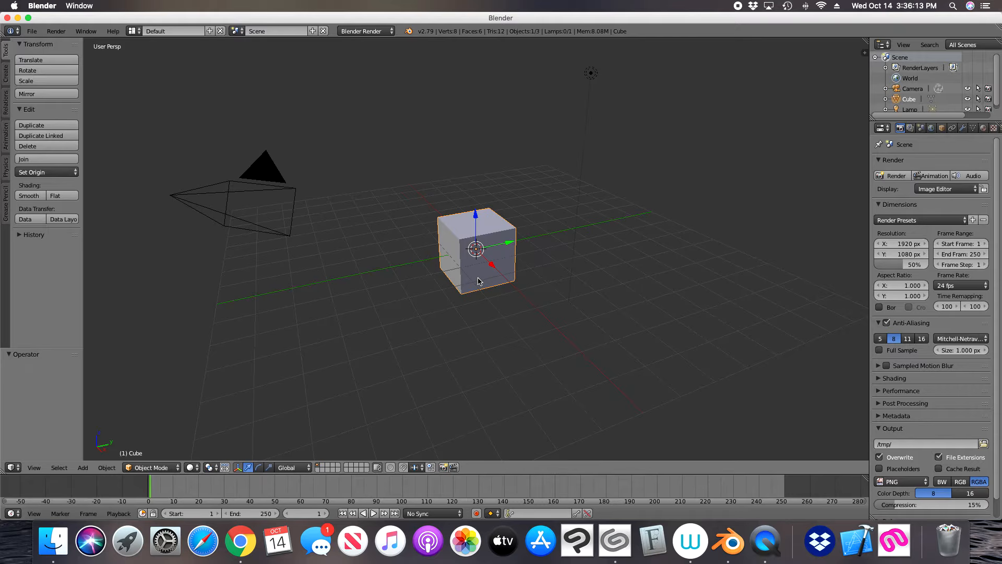
{"action": "key", "text": "x"}
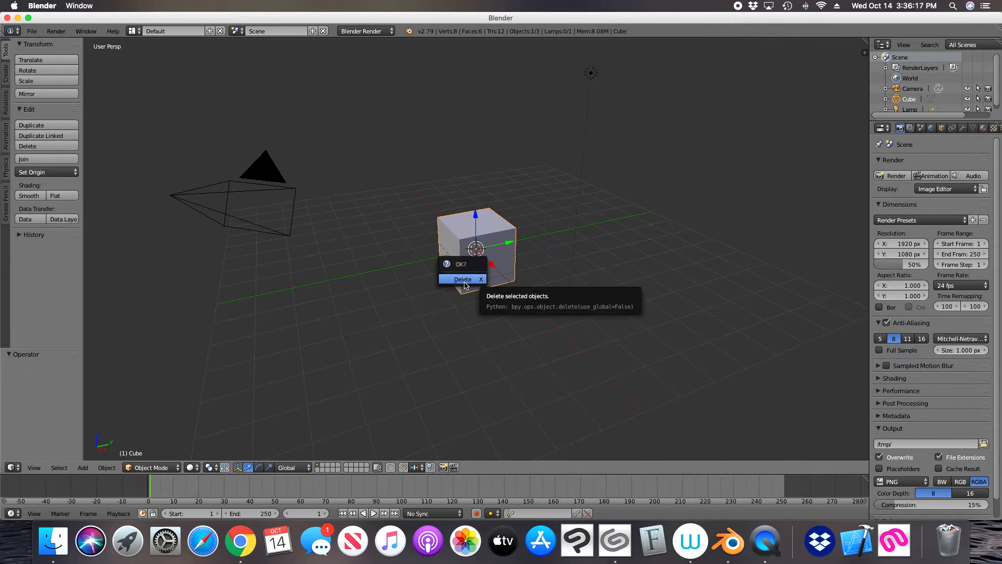
{"action": "left_click", "coordinate": [464, 280]}
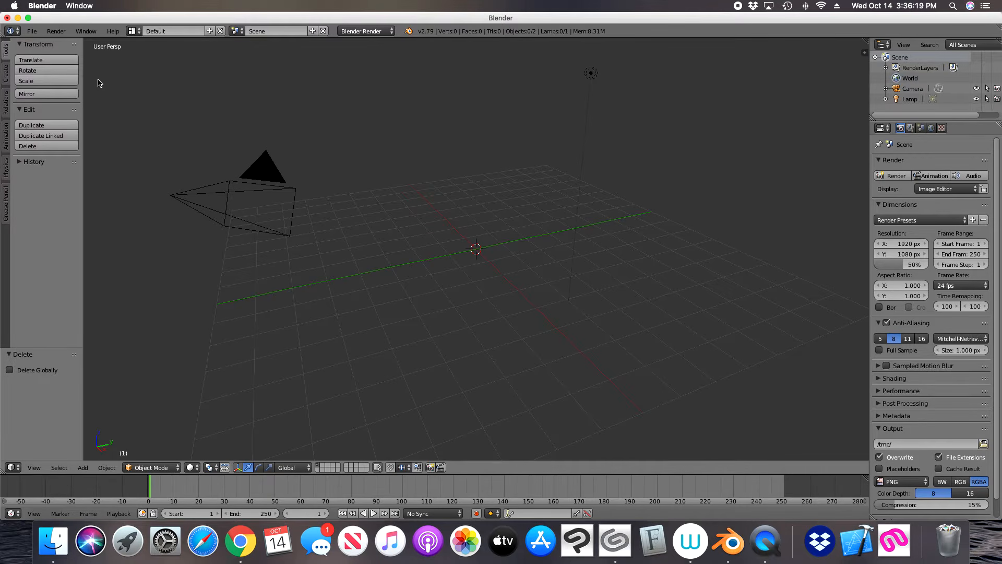
- Import Desk Executive.obj from the Ref Mat folder on the desktop as a Wavefront OBJ
{"action": "left_click", "coordinate": [32, 31]}
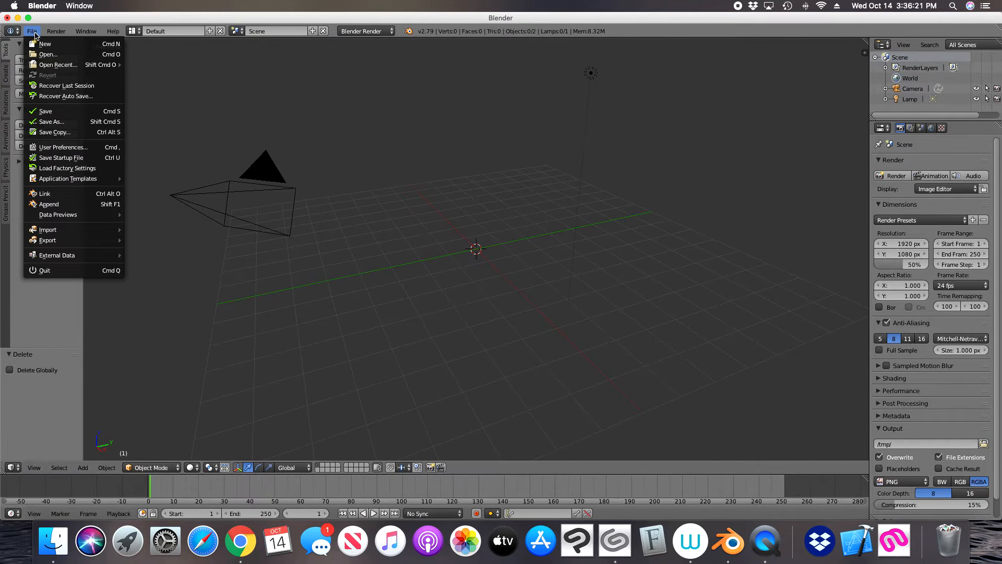
{"action": "mouse_move", "coordinate": [58, 232]}
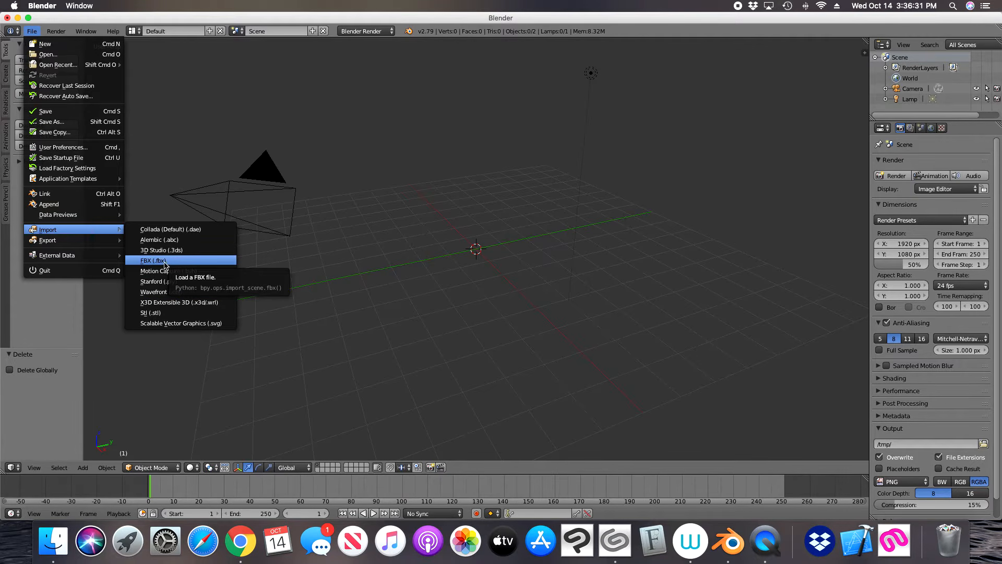
{"action": "left_click", "coordinate": [181, 297]}
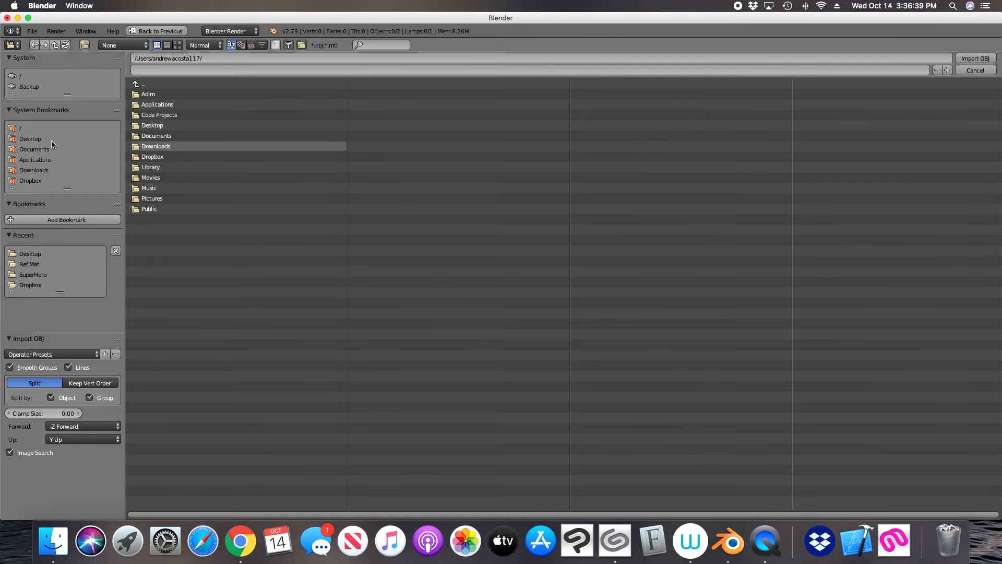
{"action": "left_click", "coordinate": [67, 140]}
{"action": "left_click", "coordinate": [151, 157]}
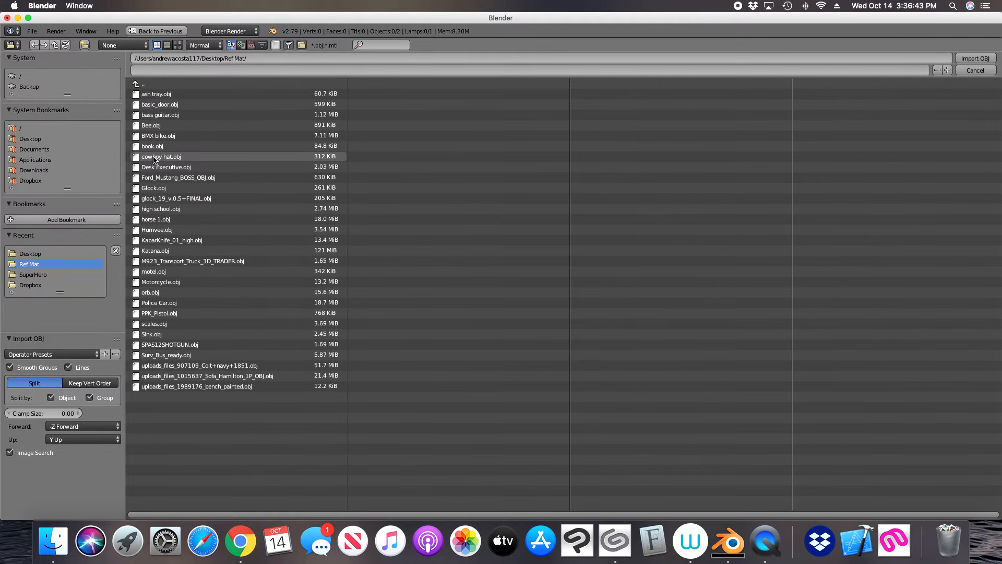
{"action": "left_click", "coordinate": [166, 168]}
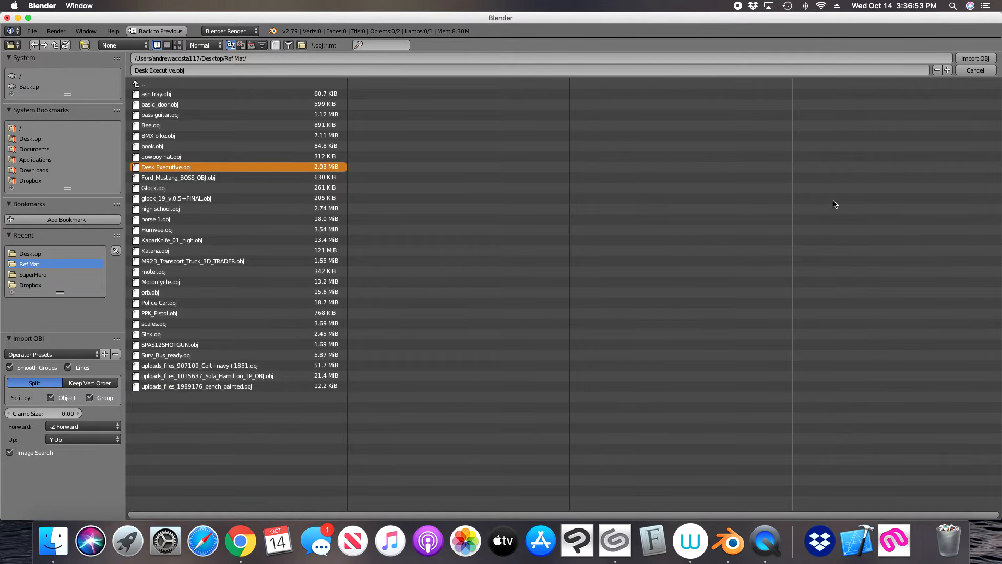
{"action": "left_click", "coordinate": [970, 60]}
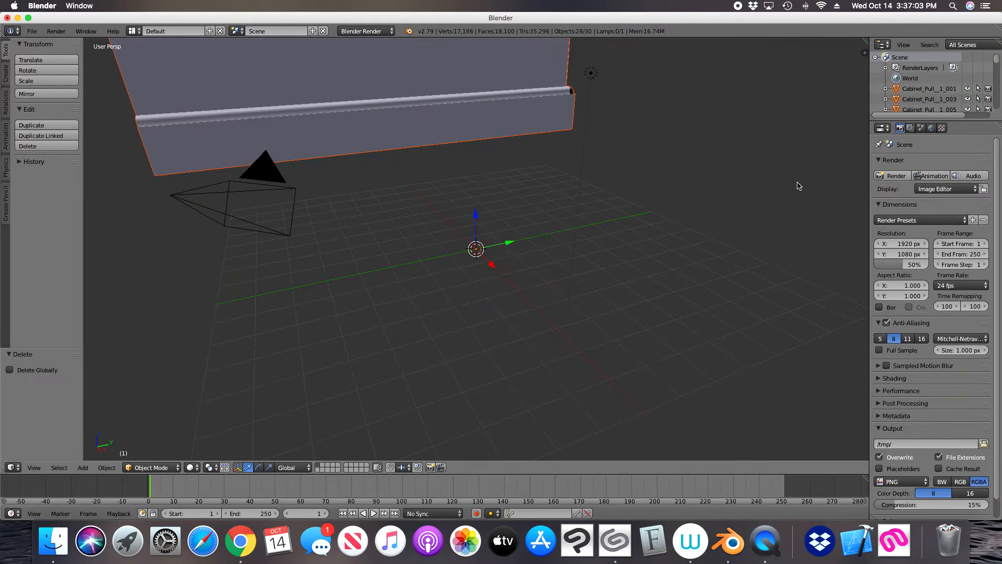
- Select one drawer unit of the imported desk and examine the desk's drawer side
{"action": "scroll", "coordinate": [628, 221], "scroll_direction": "down", "scroll_amount": 12}
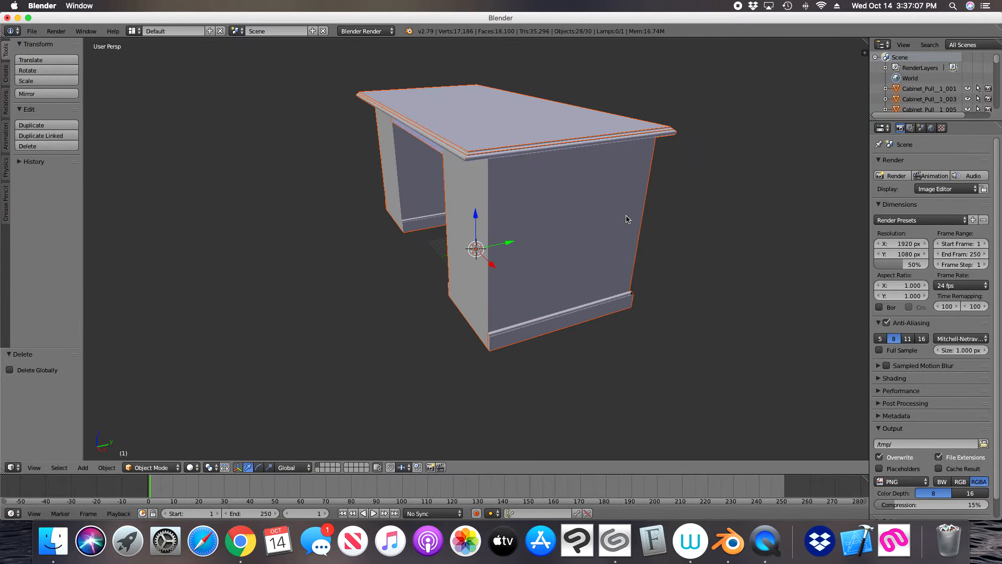
{"action": "right_click", "coordinate": [589, 222]}
{"action": "middle_click_drag", "start_coordinate": [531, 226], "coordinate": [373, 232]}
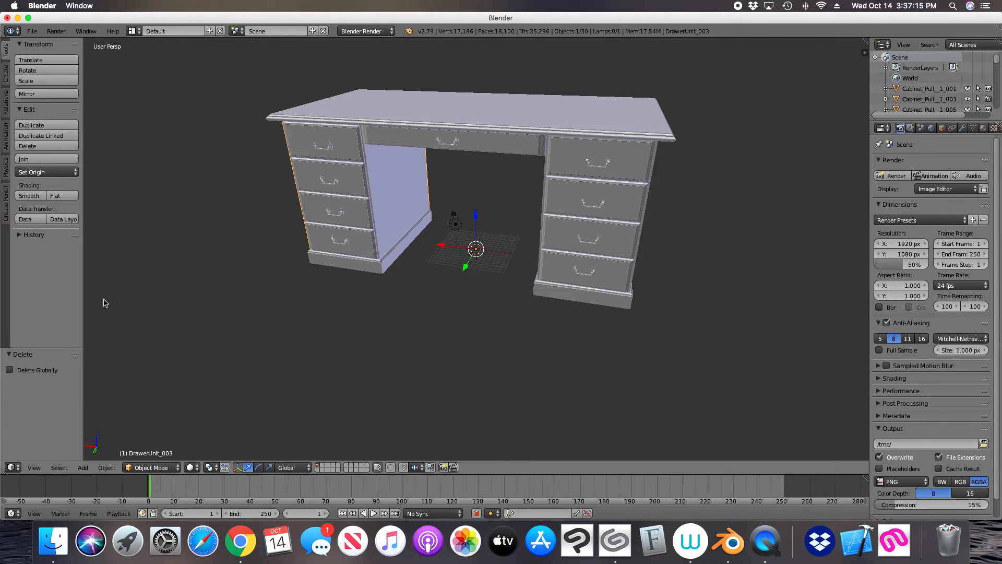
- Start a Wavefront OBJ export of the desk to the Desktop folder with the file name desk1.obj
{"action": "left_click", "coordinate": [34, 32]}
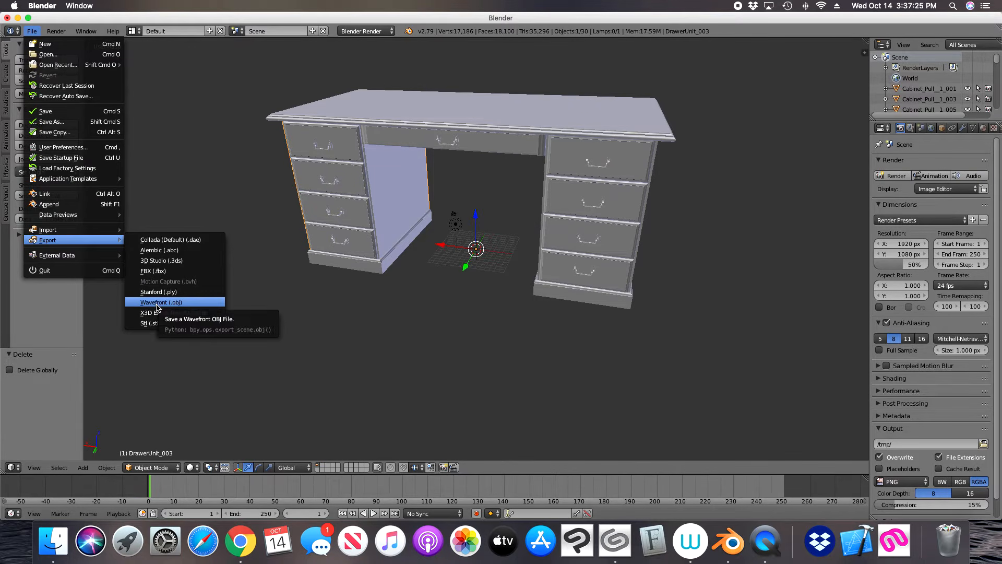
{"action": "left_click", "coordinate": [157, 303]}
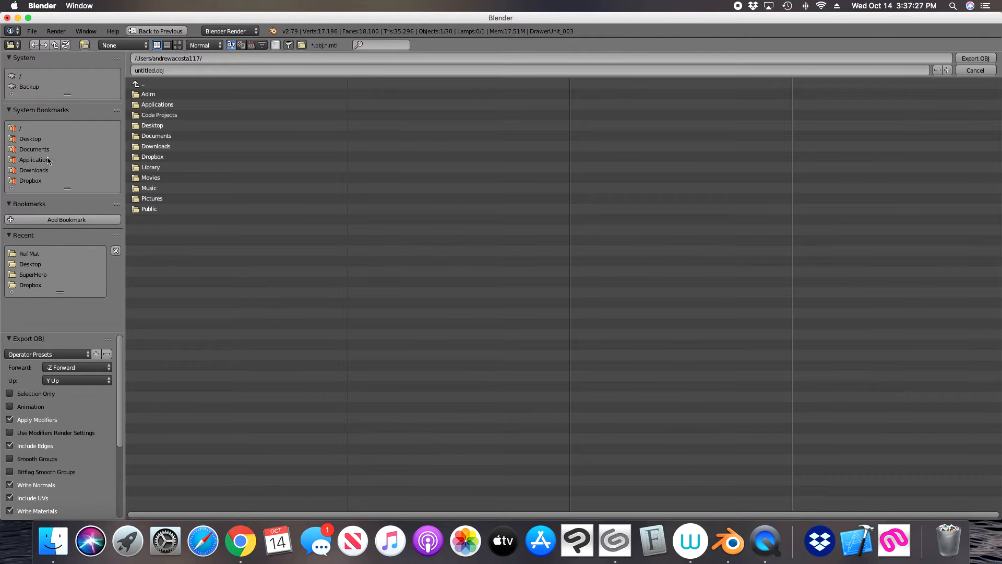
{"action": "left_click", "coordinate": [36, 140]}
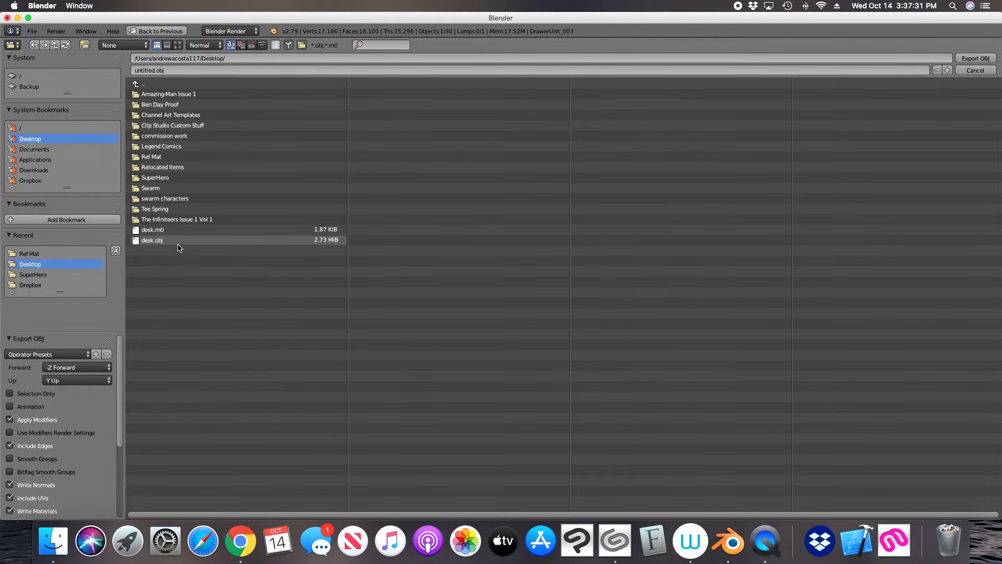
{"action": "left_click", "coordinate": [153, 242]}
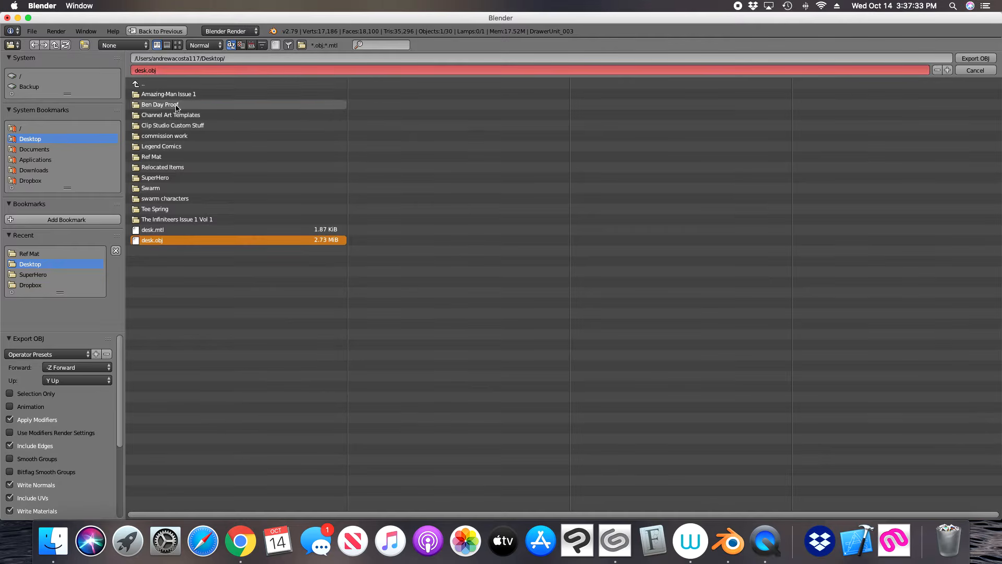
{"action": "left_click", "coordinate": [149, 73]}
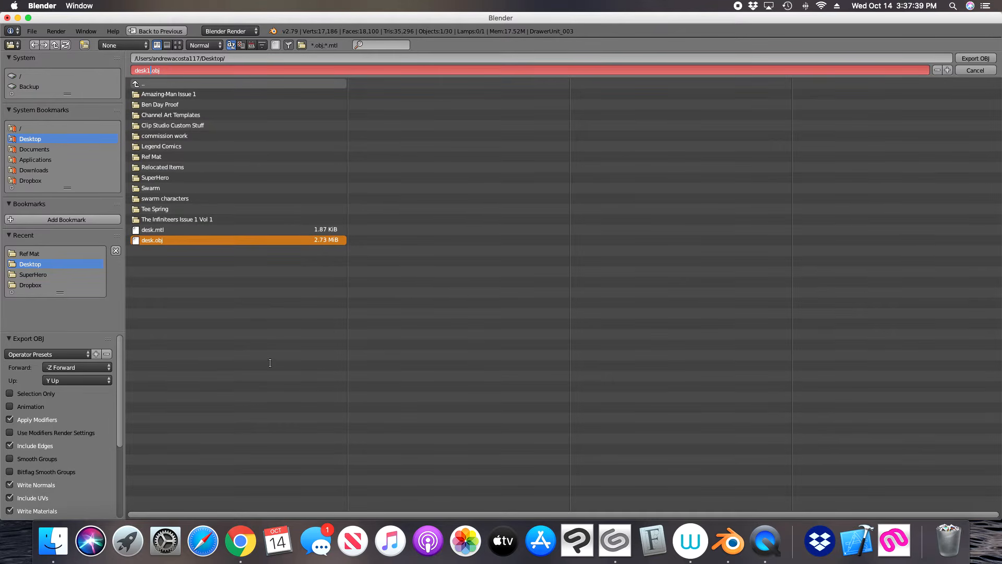
- Set the export scale to 0.03 and export the OBJ file
{"action": "left_click", "coordinate": [120, 414]}
{"action": "left_click_drag", "start_coordinate": [119, 407], "coordinate": [116, 482]}
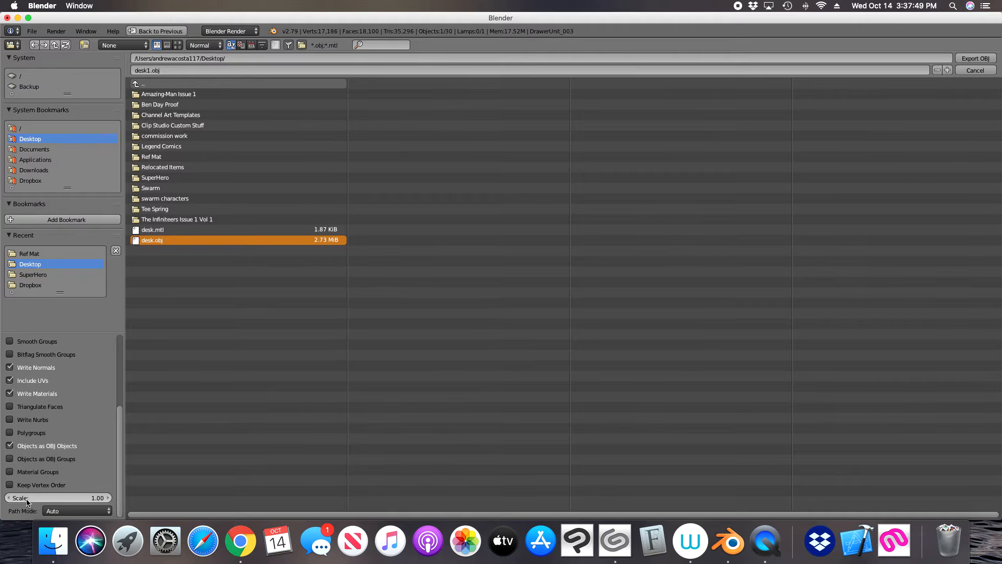
{"action": "left_click", "coordinate": [95, 497]}
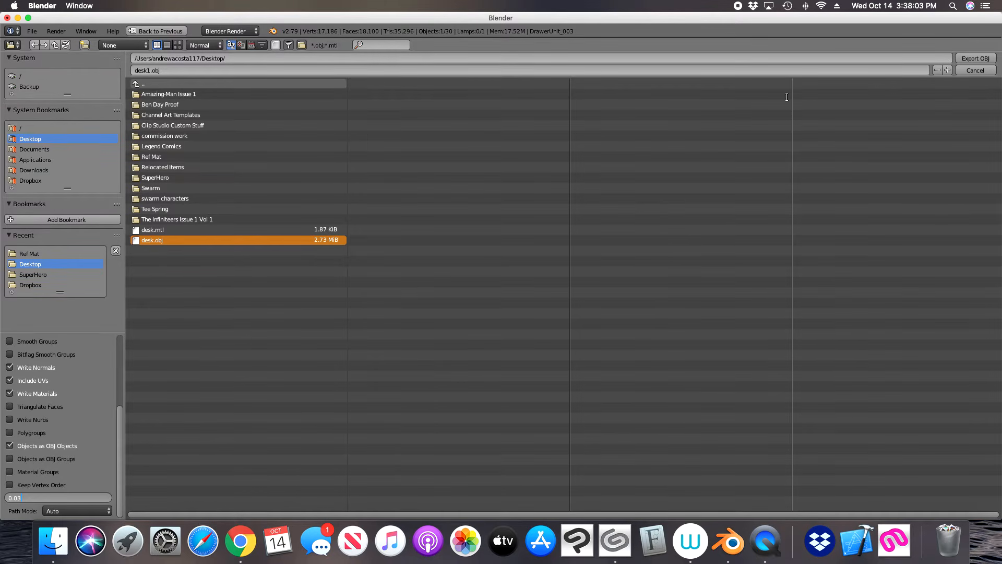
{"action": "left_click", "coordinate": [973, 58]}
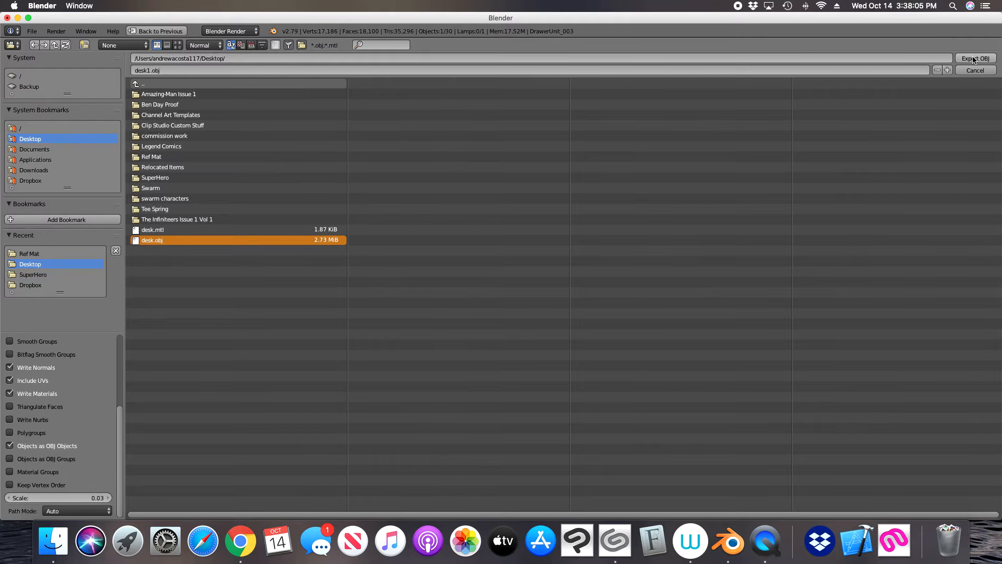
{"action": "left_click", "coordinate": [973, 59]}
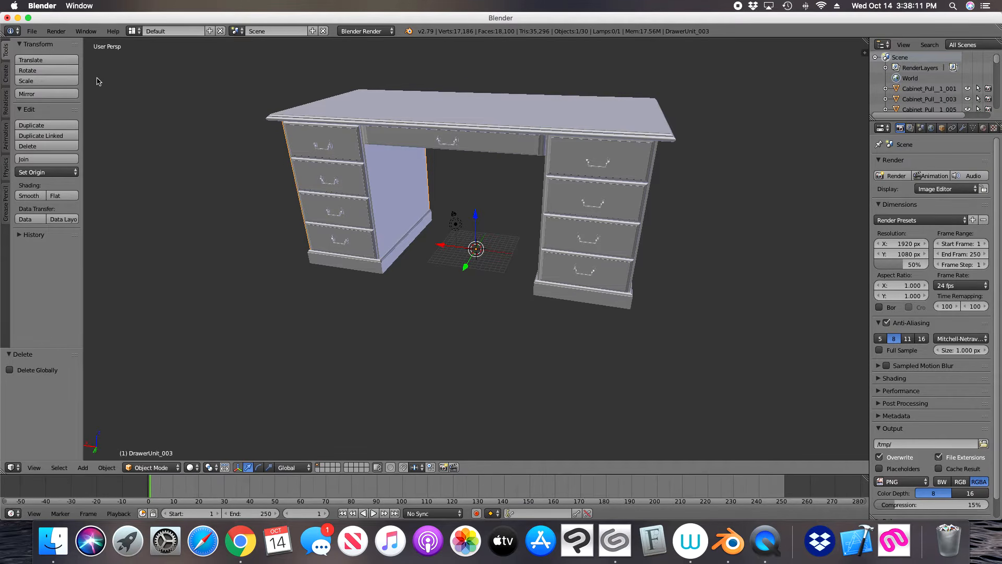
- Import desk1.obj from the desktop as a Wavefront OBJ into the current scene
{"action": "left_click", "coordinate": [31, 32]}
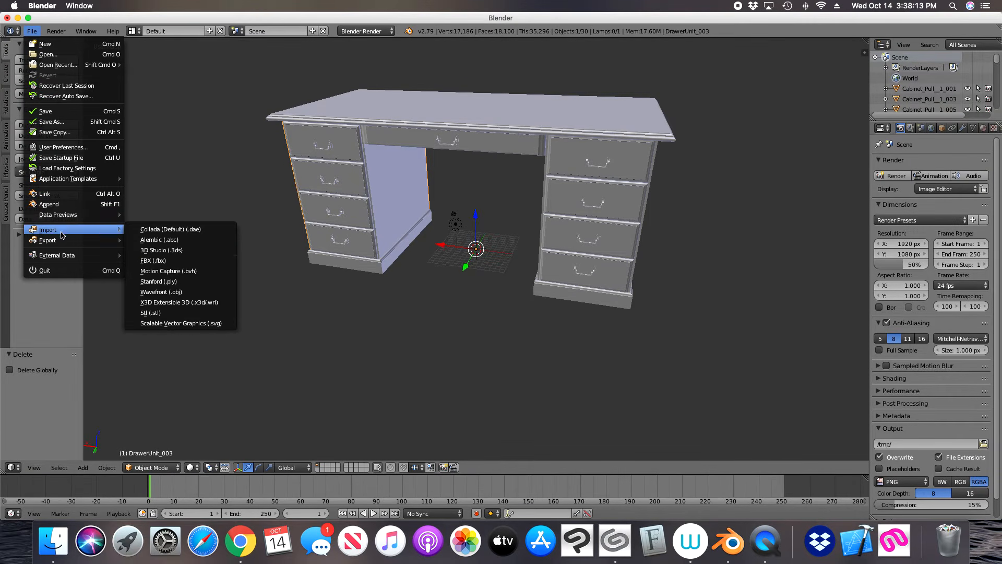
{"action": "left_click", "coordinate": [158, 292]}
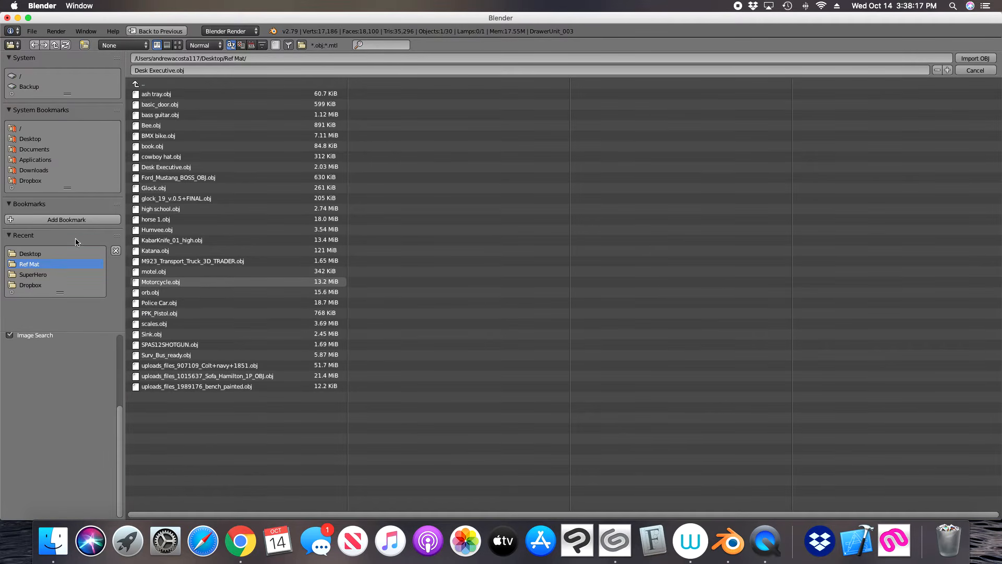
{"action": "left_click", "coordinate": [47, 137]}
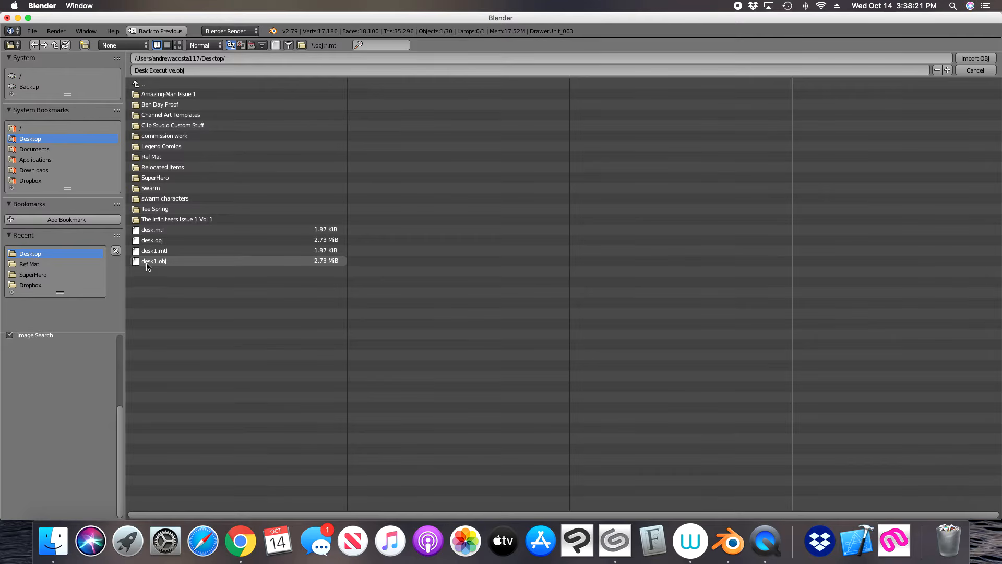
{"action": "left_click", "coordinate": [162, 262]}
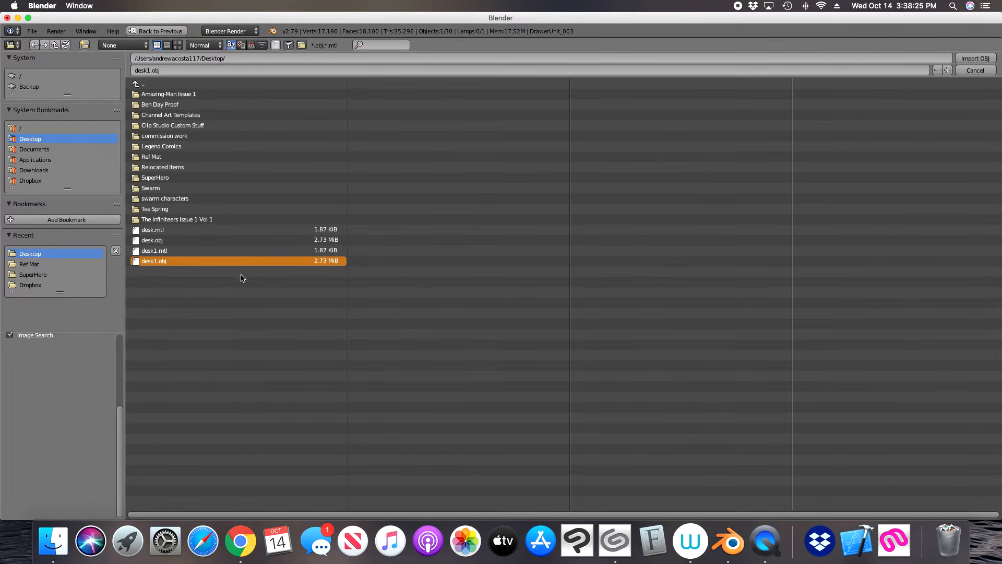
{"action": "left_click", "coordinate": [973, 59]}
- Compare the size of the newly imported scaled desk with the original desk in the viewport
{"action": "scroll", "coordinate": [473, 245], "scroll_direction": "up", "scroll_amount": 10}
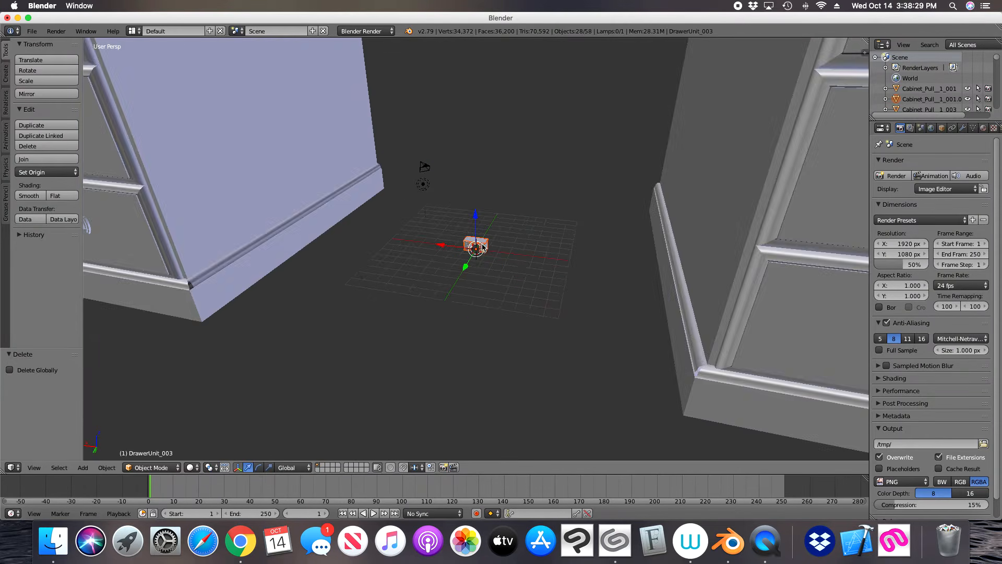
{"action": "scroll", "coordinate": [469, 235], "scroll_direction": "up", "scroll_amount": 2}
{"action": "scroll", "coordinate": [468, 234], "scroll_direction": "down", "scroll_amount": 10}
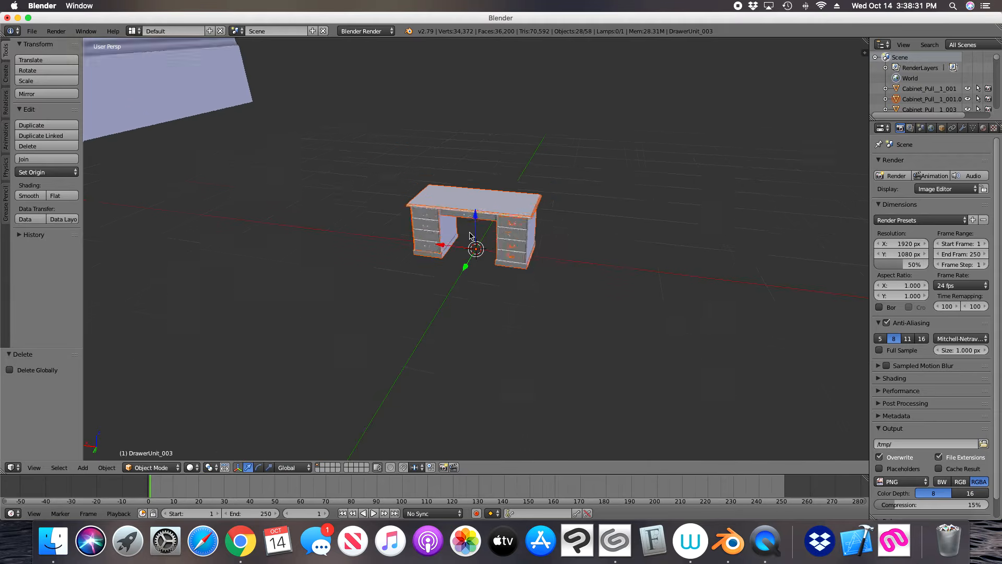
{"action": "scroll", "coordinate": [469, 235], "scroll_direction": "down", "scroll_amount": 2}
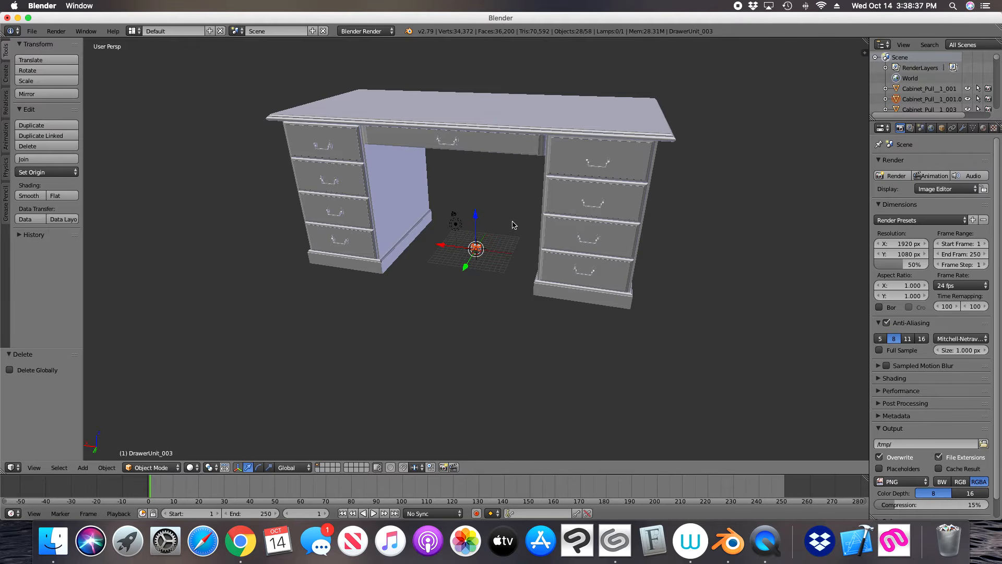
{"action": "scroll", "coordinate": [512, 227], "scroll_direction": "up", "scroll_amount": 14}
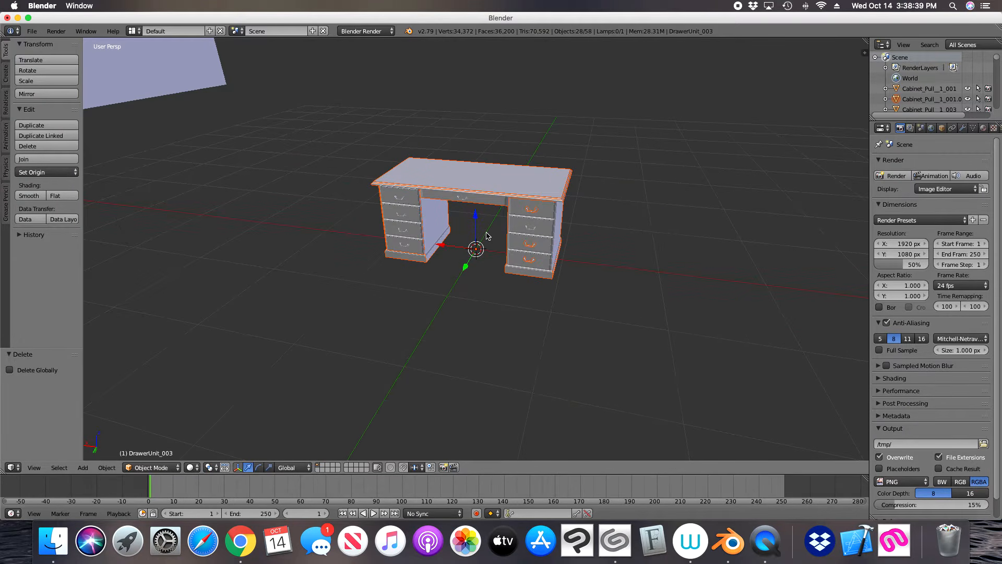
{"action": "scroll", "coordinate": [496, 248], "scroll_direction": "down", "scroll_amount": 12}
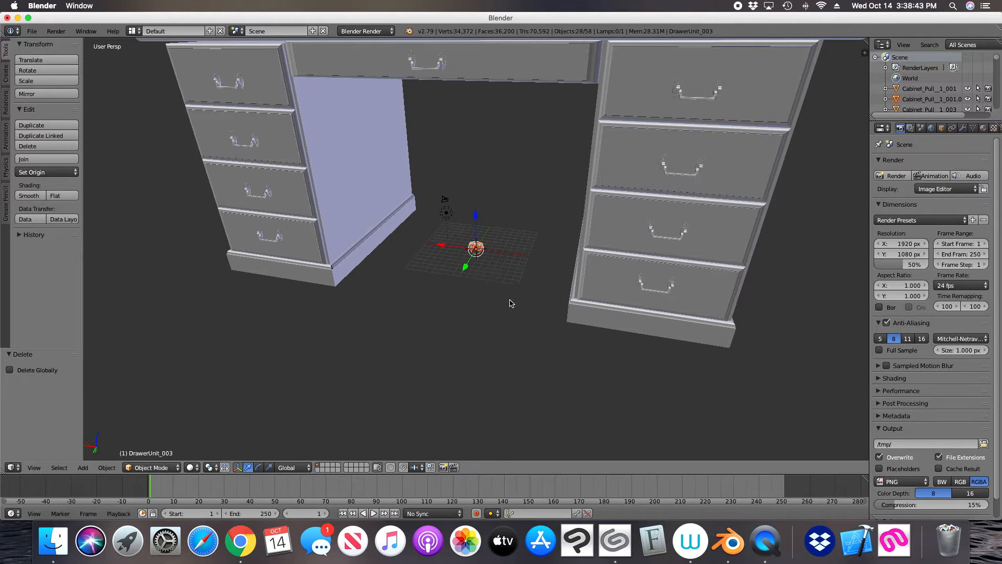
{"action": "scroll", "coordinate": [509, 302], "scroll_direction": "down", "scroll_amount": 3}
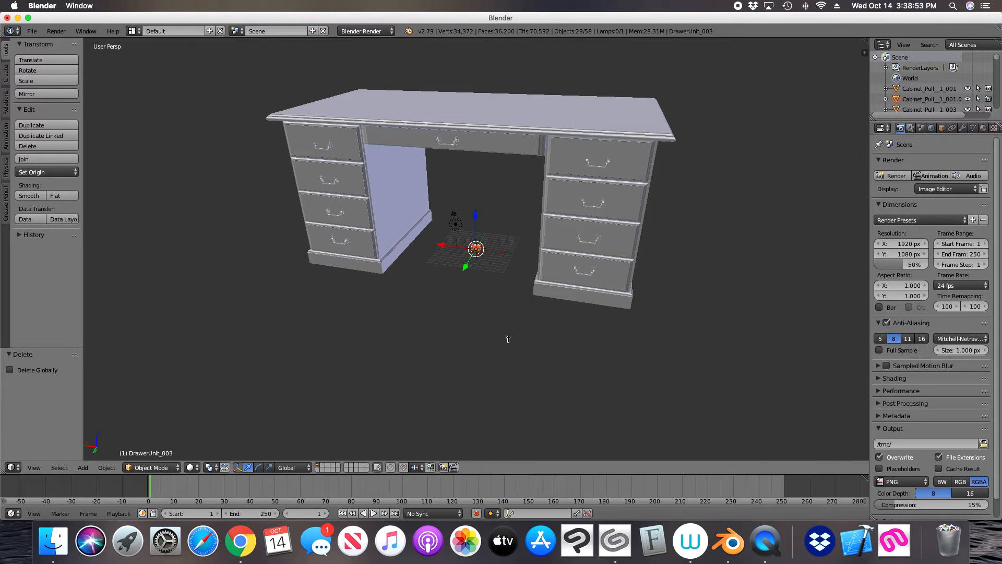
- Switch to CLIP STUDIO, launch Clip Studio Paint, and start MODELER from the CLIP STUDIO launcher
{"action": "left_click", "coordinate": [612, 542]}
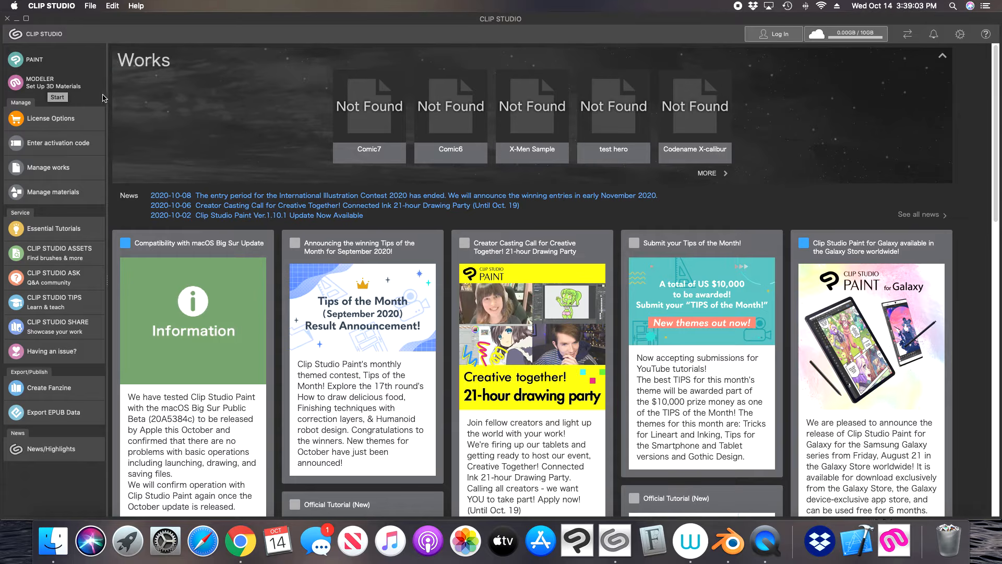
{"action": "left_click", "coordinate": [575, 546]}
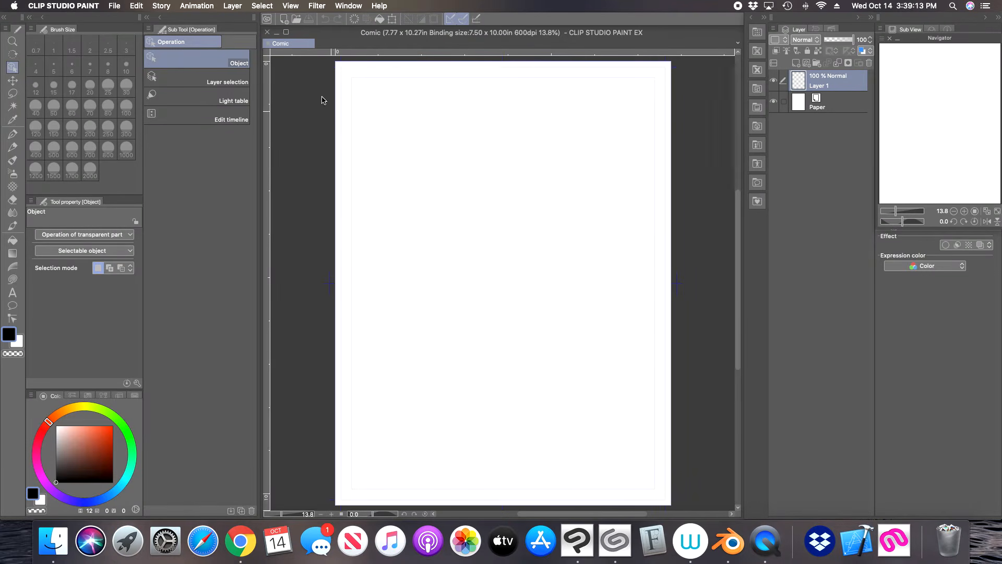
{"action": "left_click", "coordinate": [267, 20]}
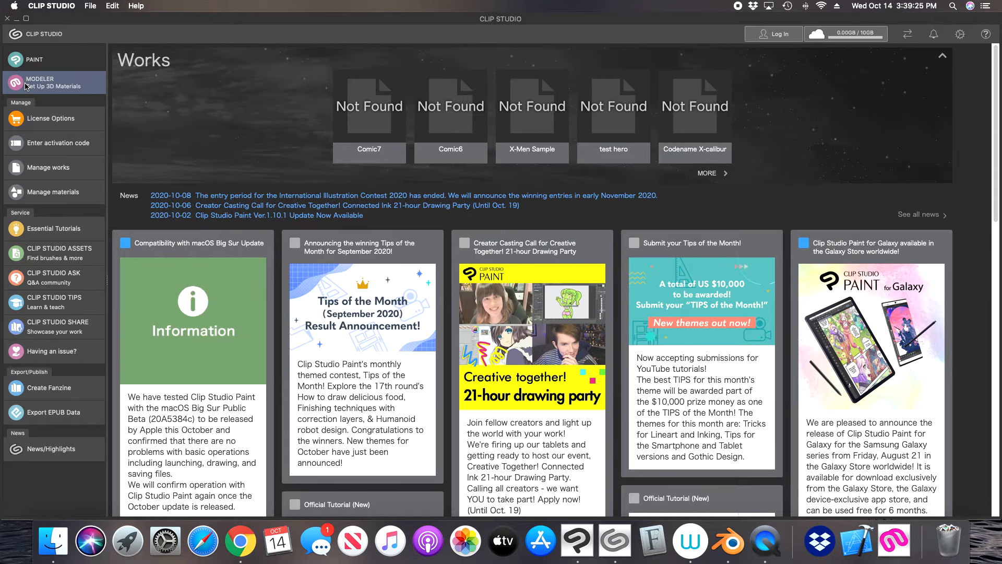
{"action": "left_click", "coordinate": [25, 85]}
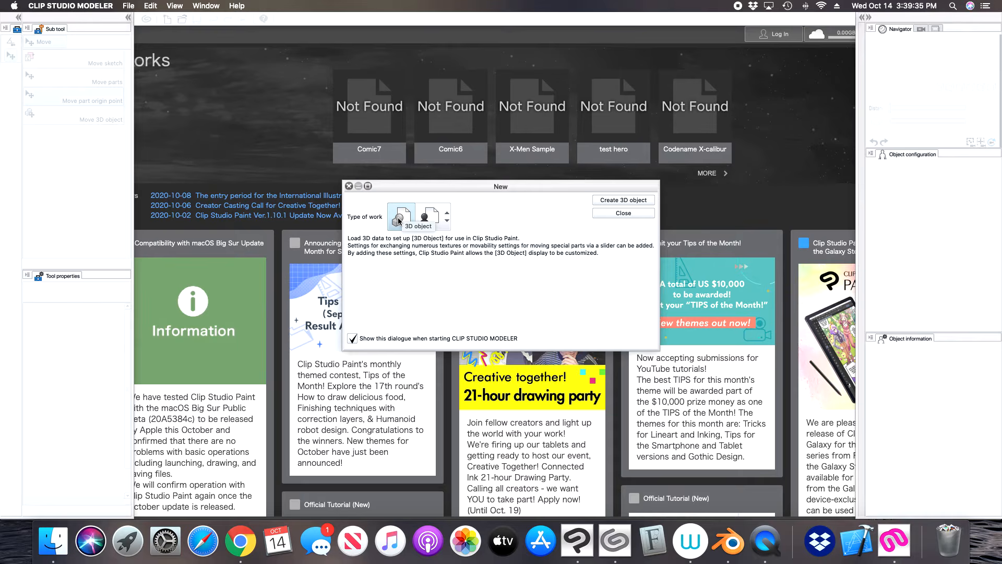
- Create a new work of the 3D object type in CLIP STUDIO MODELER
{"action": "left_click", "coordinate": [430, 222]}
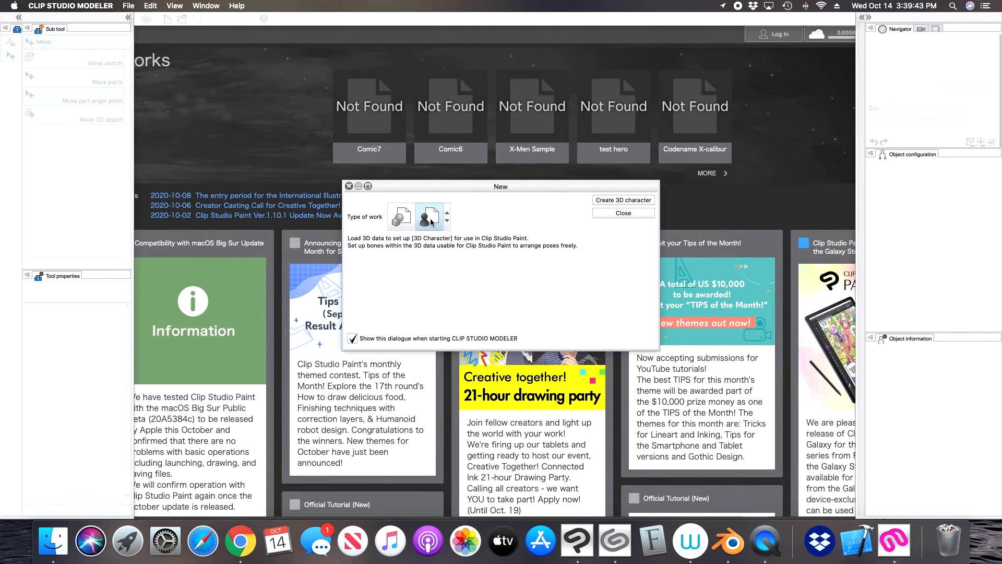
{"action": "left_click", "coordinate": [400, 222]}
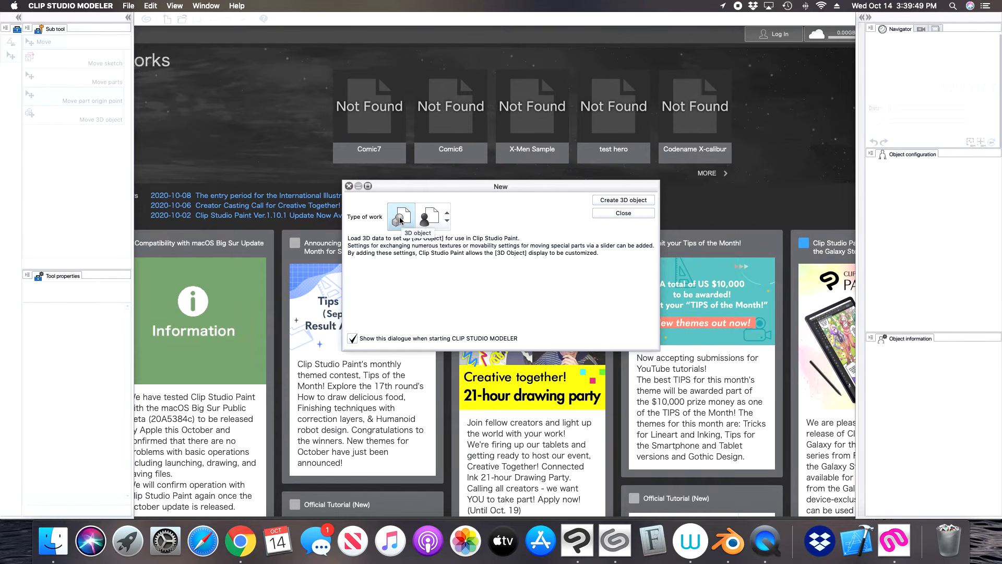
{"action": "left_click", "coordinate": [615, 200]}
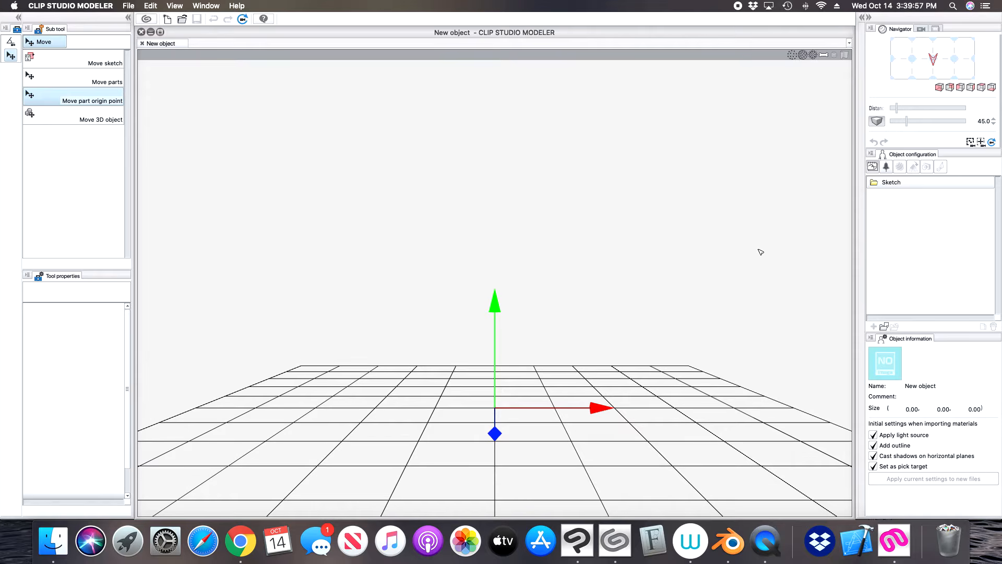
- Load desk1.obj from the desktop into the root node of the new object's configuration
{"action": "left_click", "coordinate": [886, 167]}
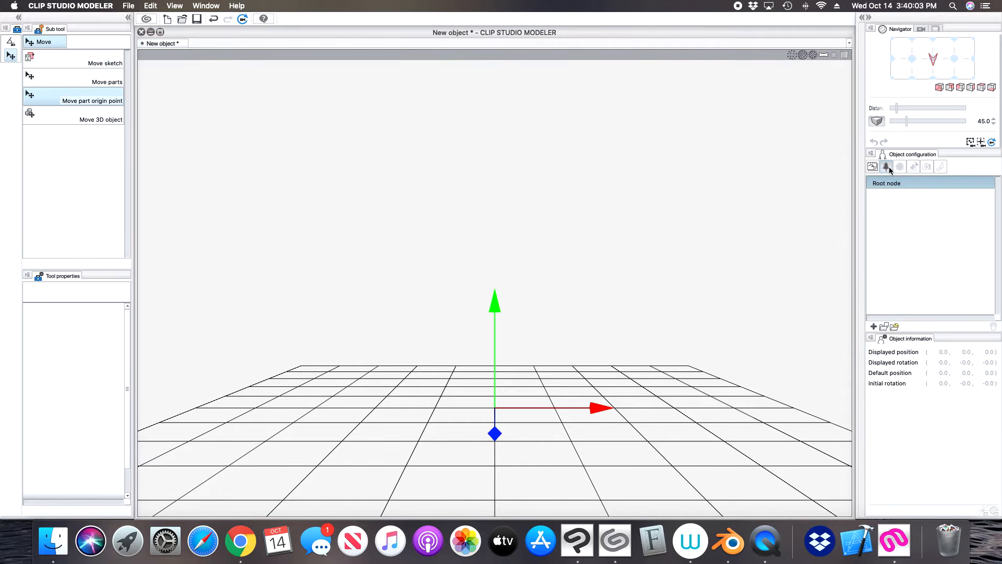
{"action": "left_click", "coordinate": [886, 327]}
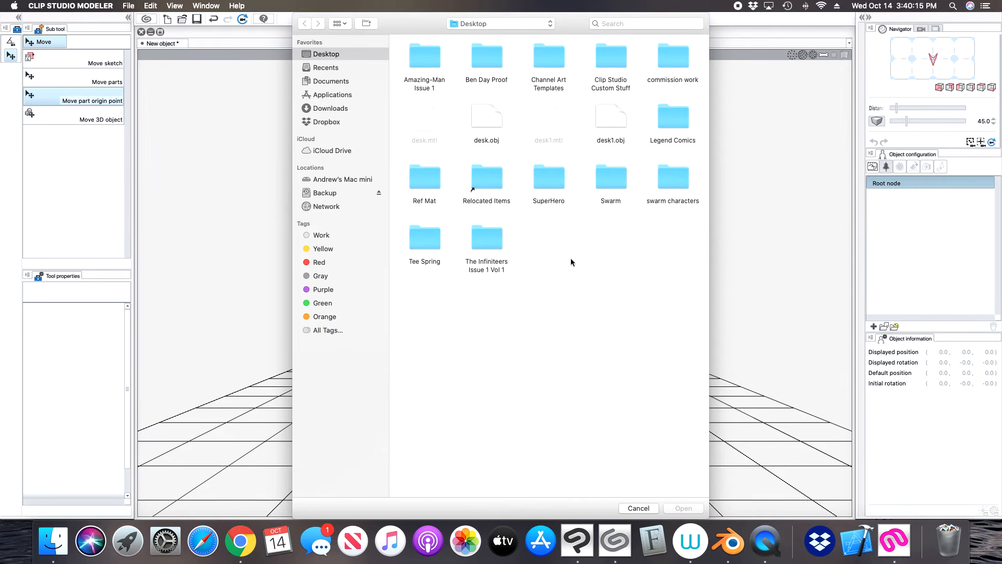
{"action": "left_click", "coordinate": [610, 120]}
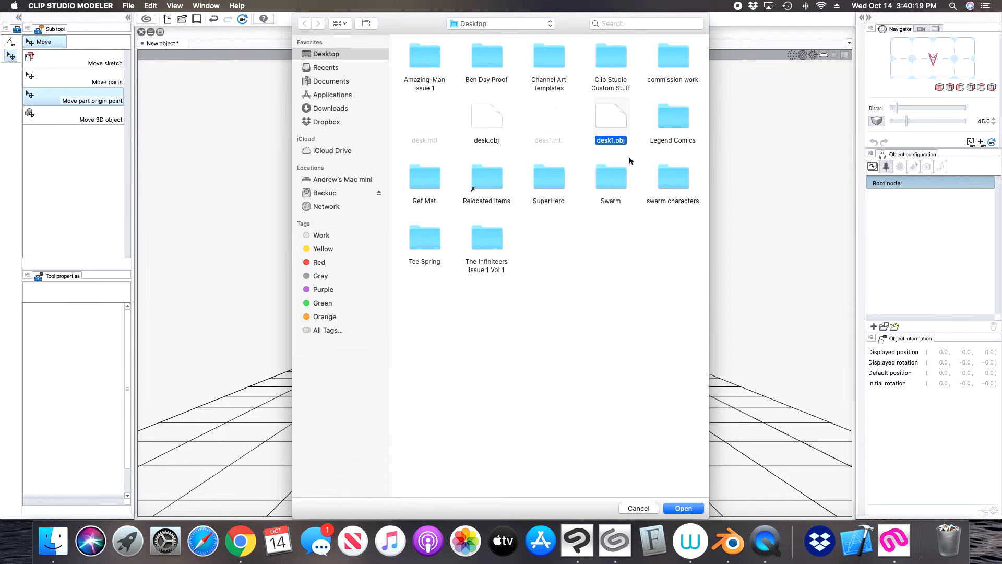
{"action": "left_click", "coordinate": [681, 509]}
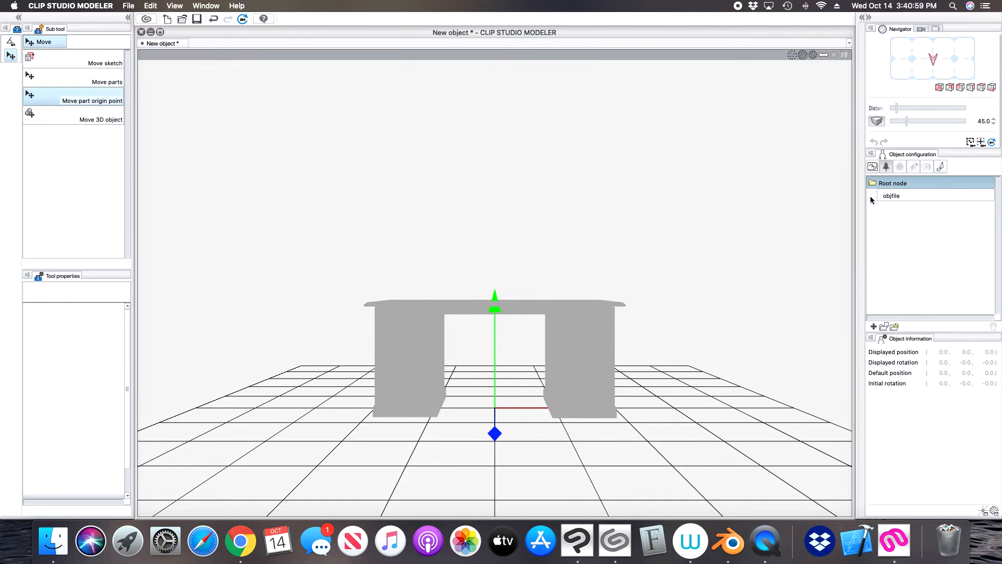
{"action": "left_click", "coordinate": [872, 169]}
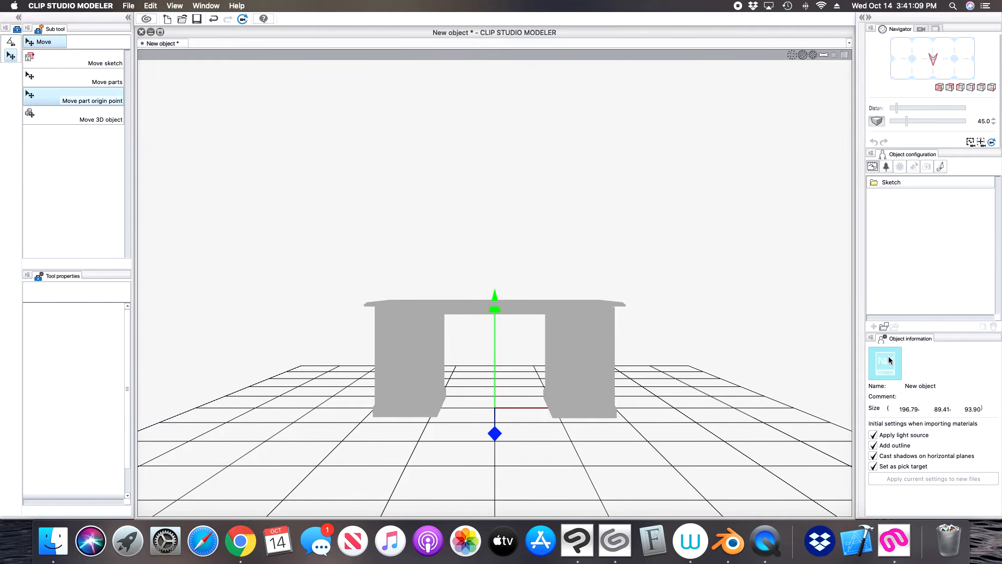
{"action": "left_click", "coordinate": [884, 364]}
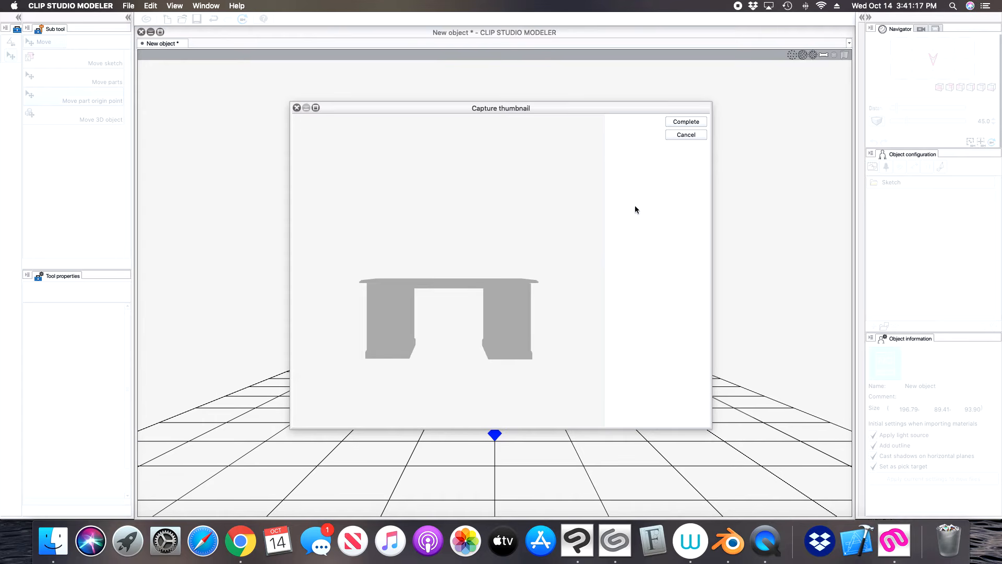
{"action": "left_click", "coordinate": [686, 135]}
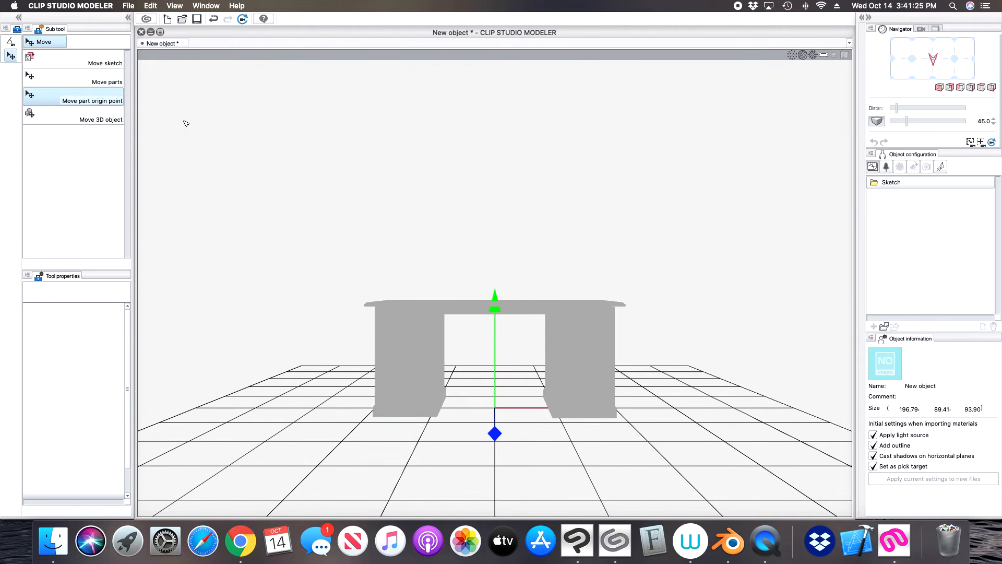
- Capture a centred close-up front view of the desk as the object's thumbnail
{"action": "left_click", "coordinate": [11, 42]}
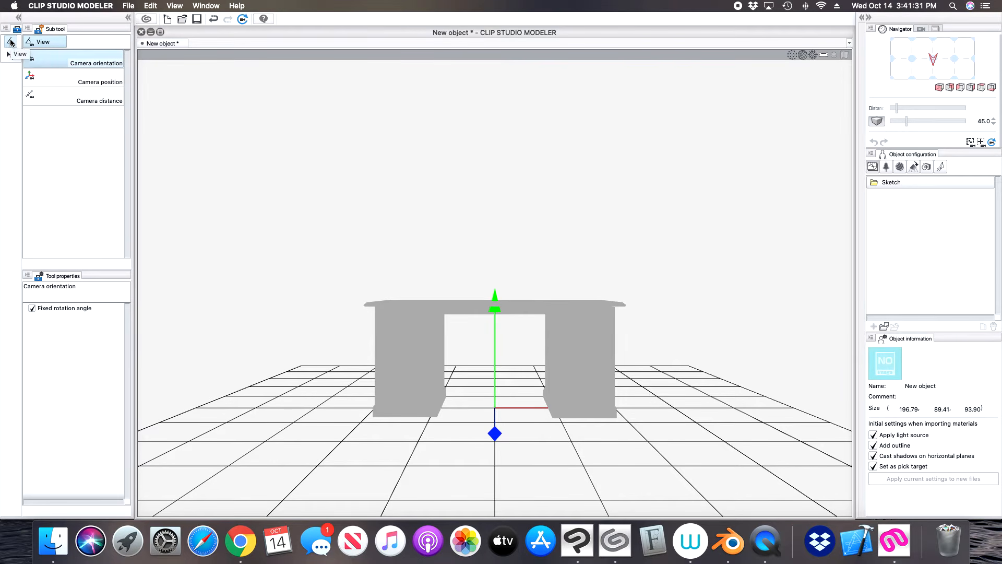
{"action": "left_click", "coordinate": [99, 100]}
{"action": "left_click_drag", "start_coordinate": [447, 289], "coordinate": [457, 326]}
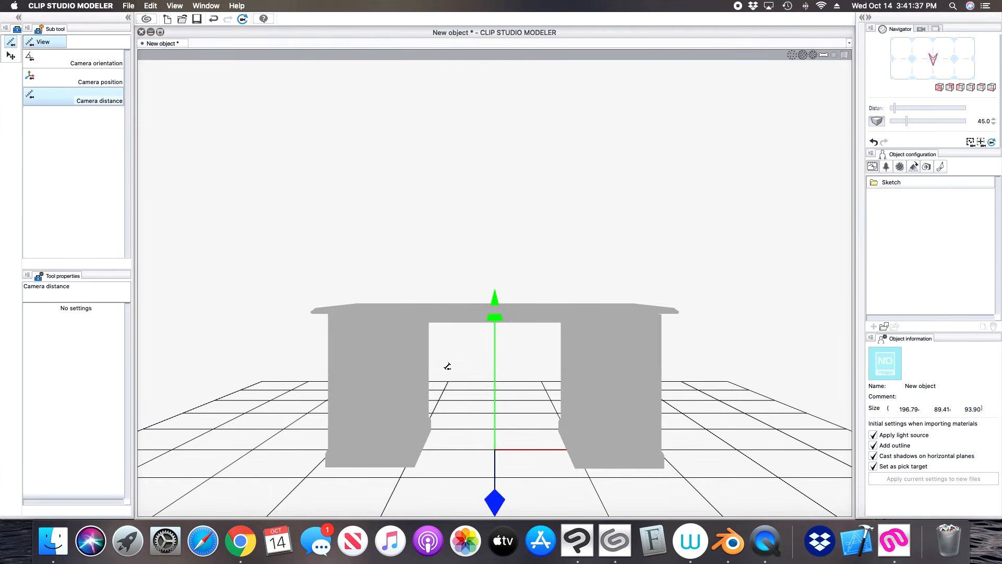
{"action": "mouse_move", "coordinate": [468, 364]}
{"action": "left_mouse_down"}
{"action": "mouse_move", "coordinate": [459, 385]}
{"action": "mouse_move", "coordinate": [468, 351]}
{"action": "mouse_move", "coordinate": [467, 368]}
{"action": "left_mouse_up"}
{"action": "left_click", "coordinate": [108, 88]}
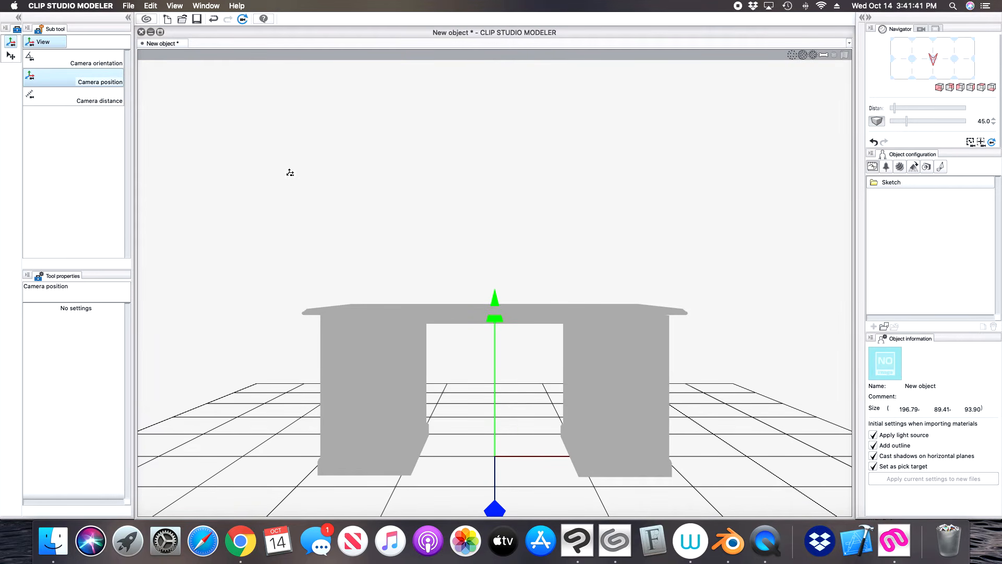
{"action": "left_click_drag", "start_coordinate": [465, 358], "coordinate": [470, 287]}
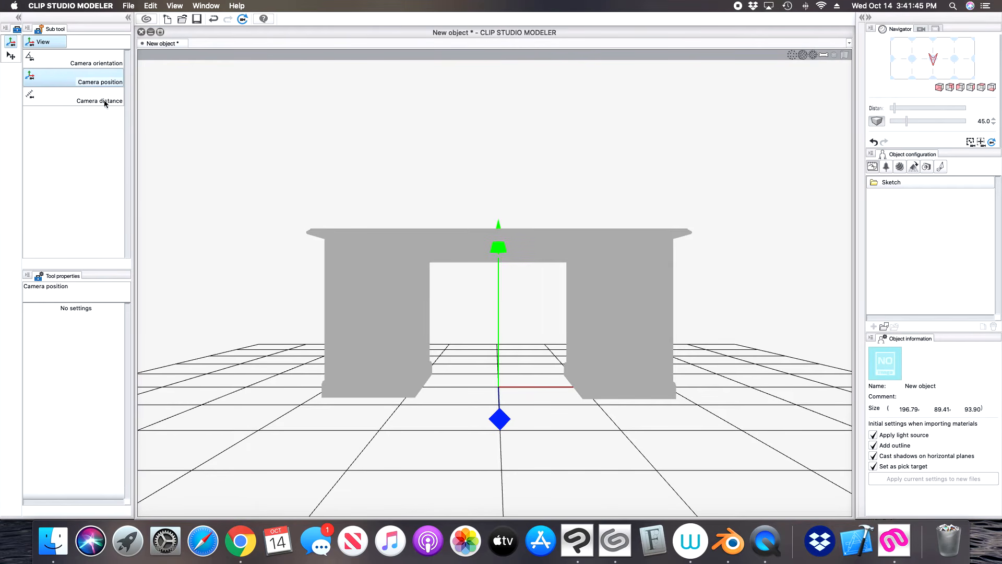
{"action": "left_click", "coordinate": [11, 58]}
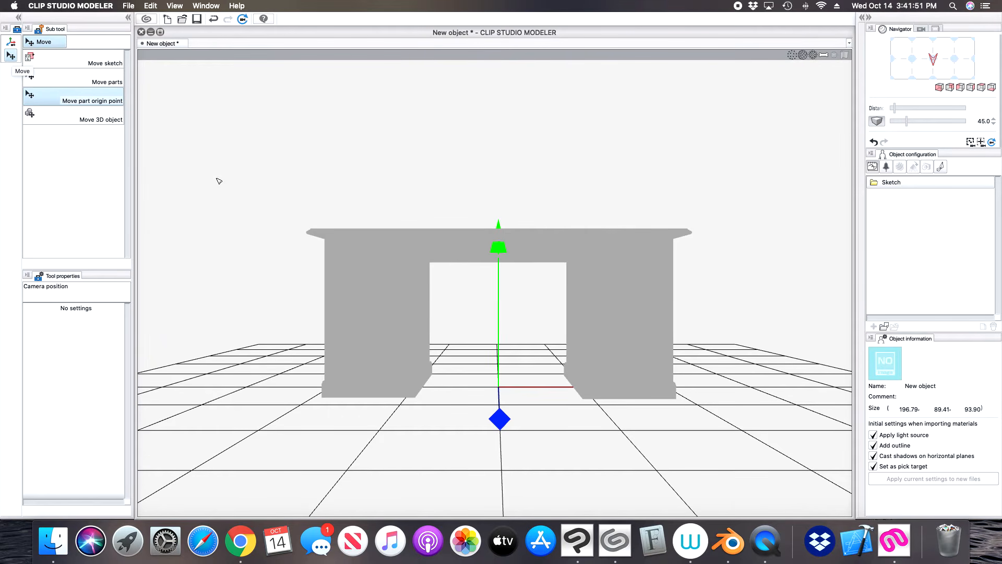
{"action": "left_click", "coordinate": [887, 368]}
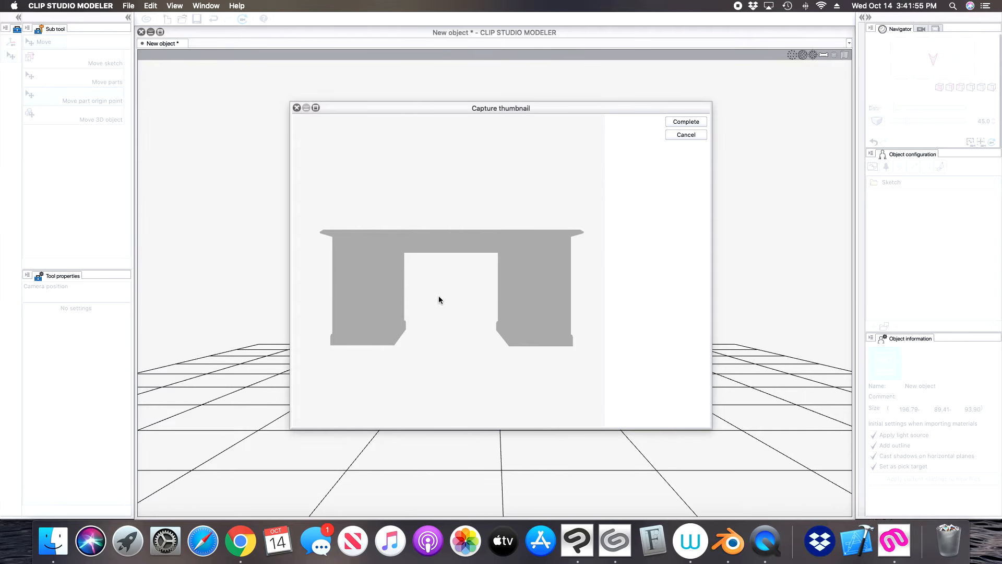
{"action": "left_click", "coordinate": [685, 122]}
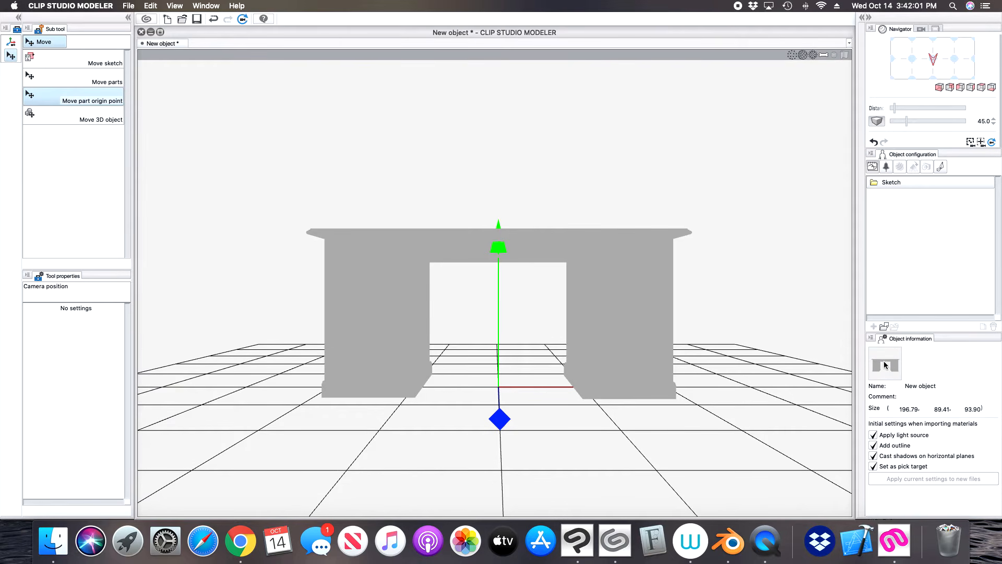
- Name the object desk1 in its object information
{"action": "double_click", "coordinate": [919, 386]}
{"action": "type", "text": "desk1"}
{"action": "left_click", "coordinate": [956, 351]}
- Register the object as a new material named desk1, saved under 3D > Small object > Furniture and interior
{"action": "left_click", "coordinate": [130, 6]}
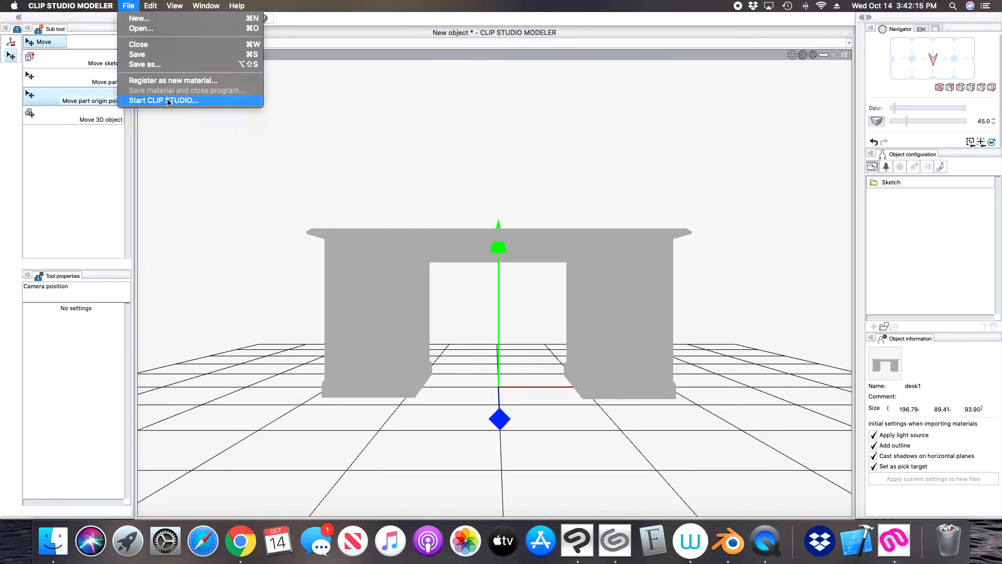
{"action": "left_click", "coordinate": [172, 81]}
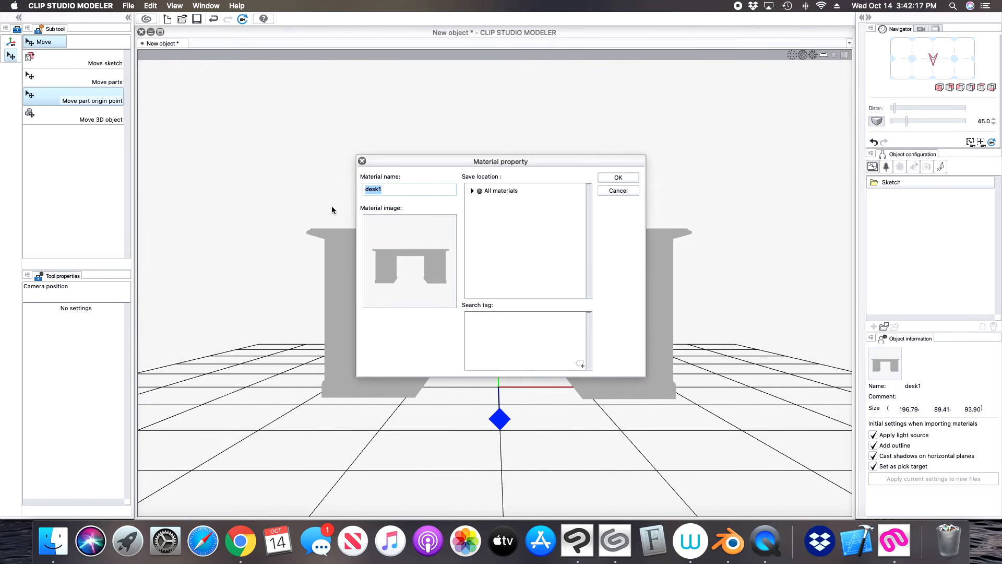
{"action": "left_click", "coordinate": [473, 192]}
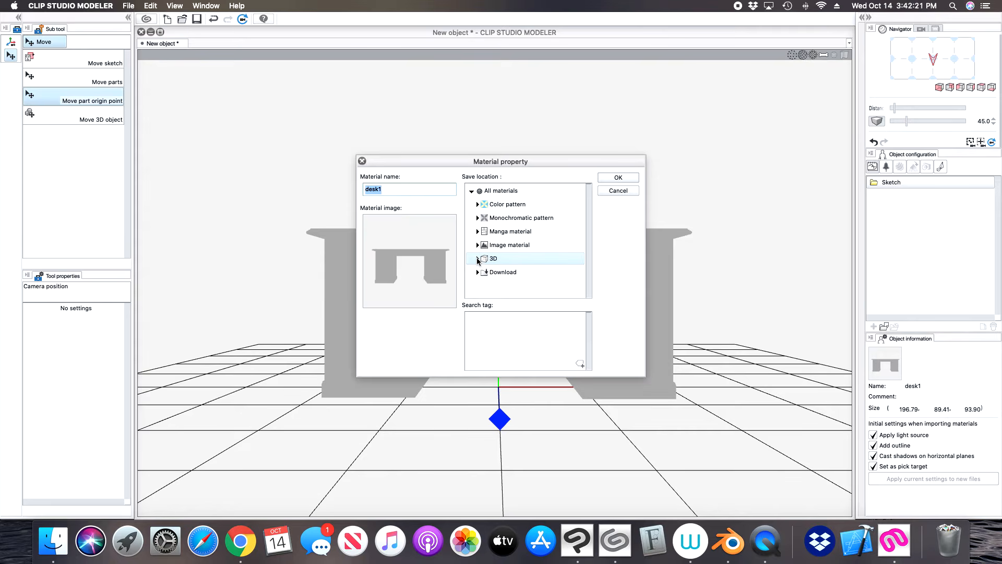
{"action": "left_click", "coordinate": [478, 259]}
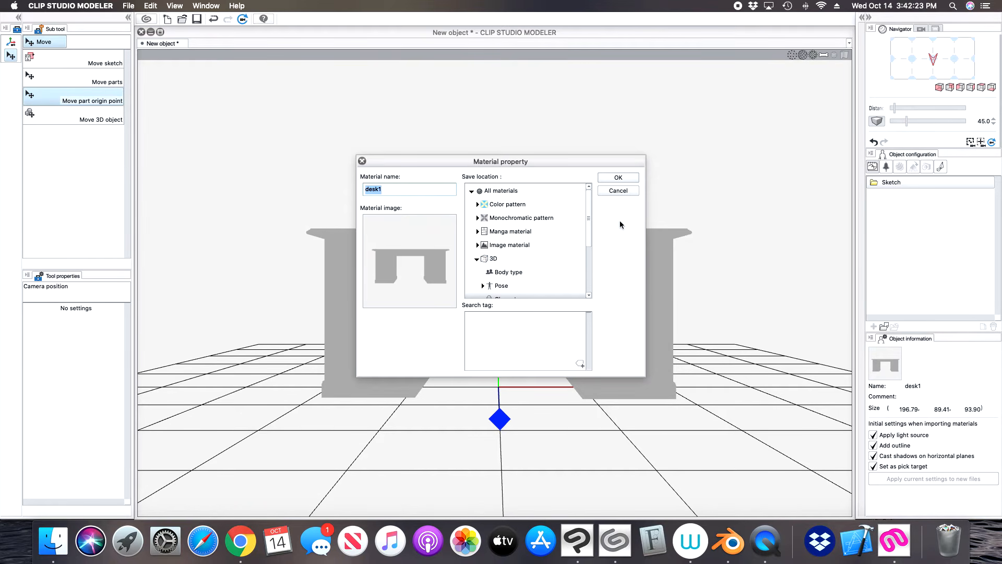
{"action": "left_click_drag", "start_coordinate": [588, 222], "coordinate": [586, 260]}
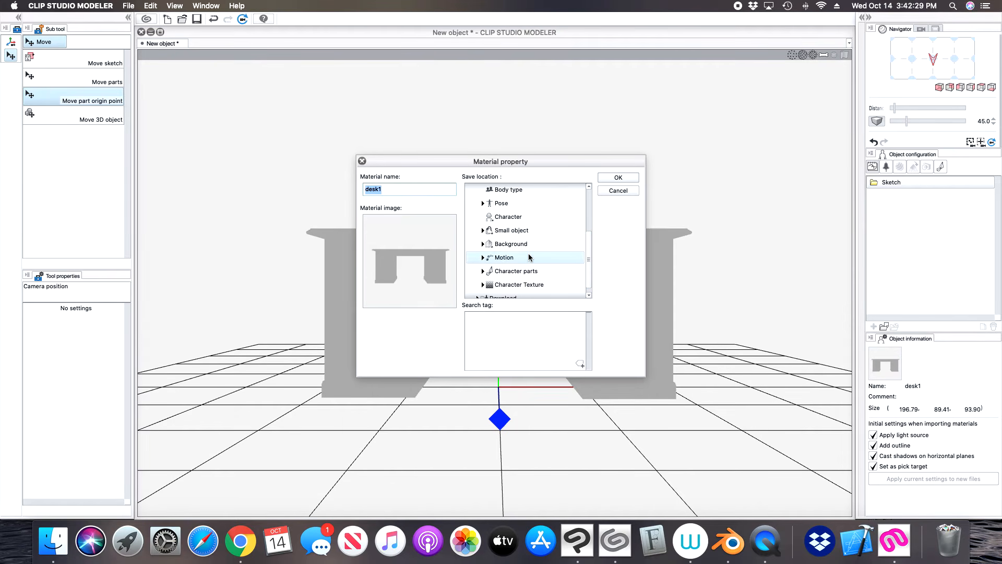
{"action": "left_click", "coordinate": [483, 231]}
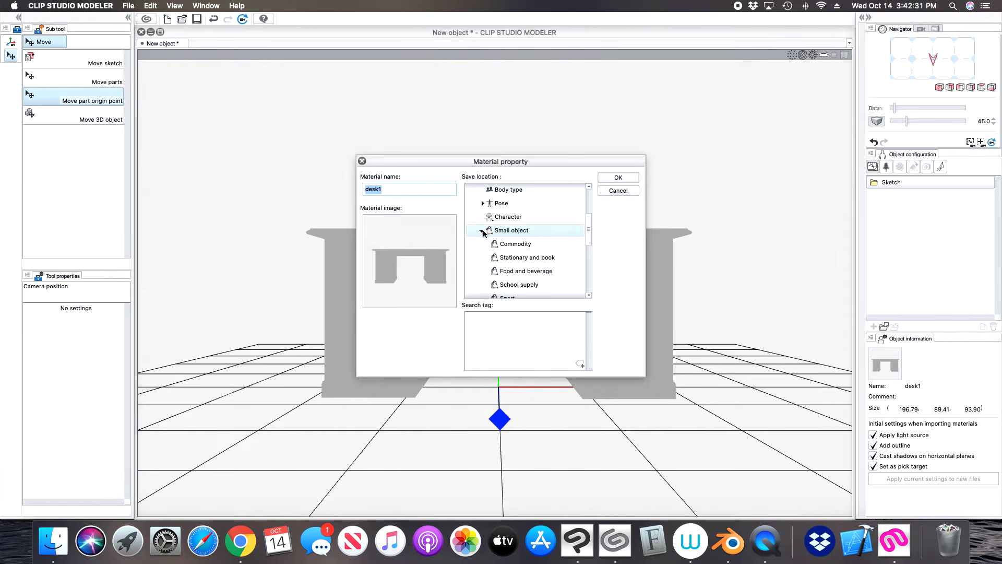
{"action": "left_click_drag", "start_coordinate": [590, 237], "coordinate": [588, 259]}
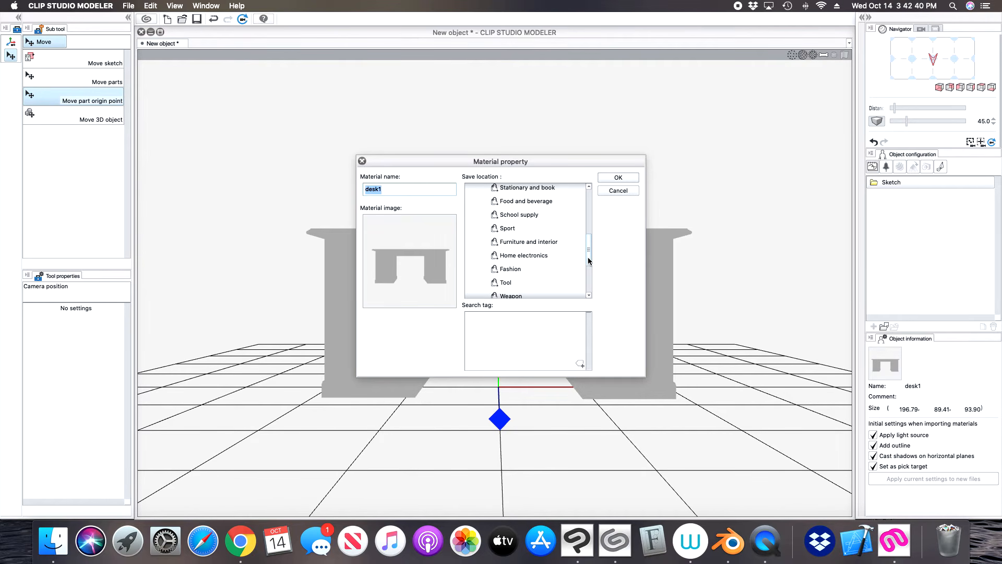
{"action": "left_click", "coordinate": [522, 243]}
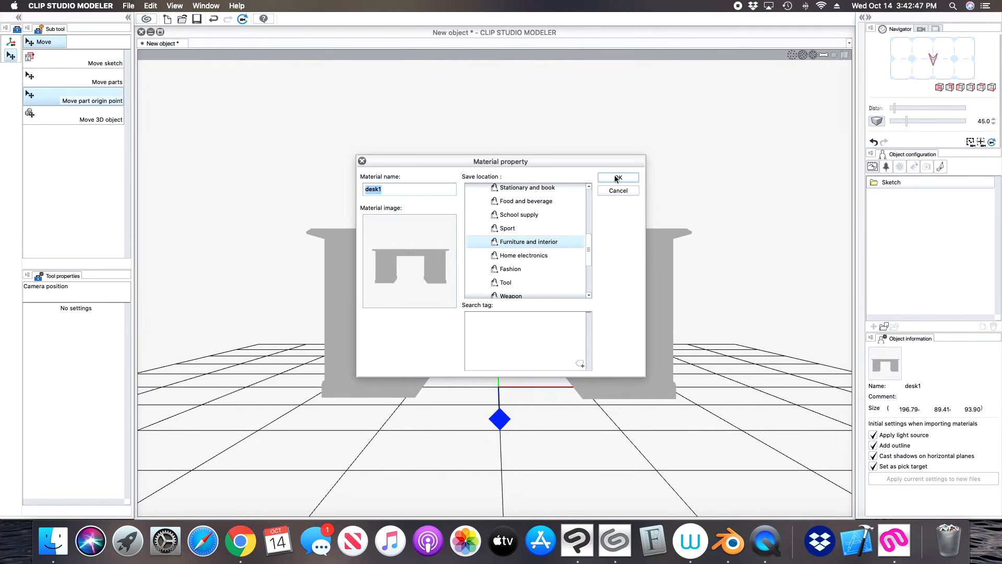
{"action": "left_click", "coordinate": [617, 178]}
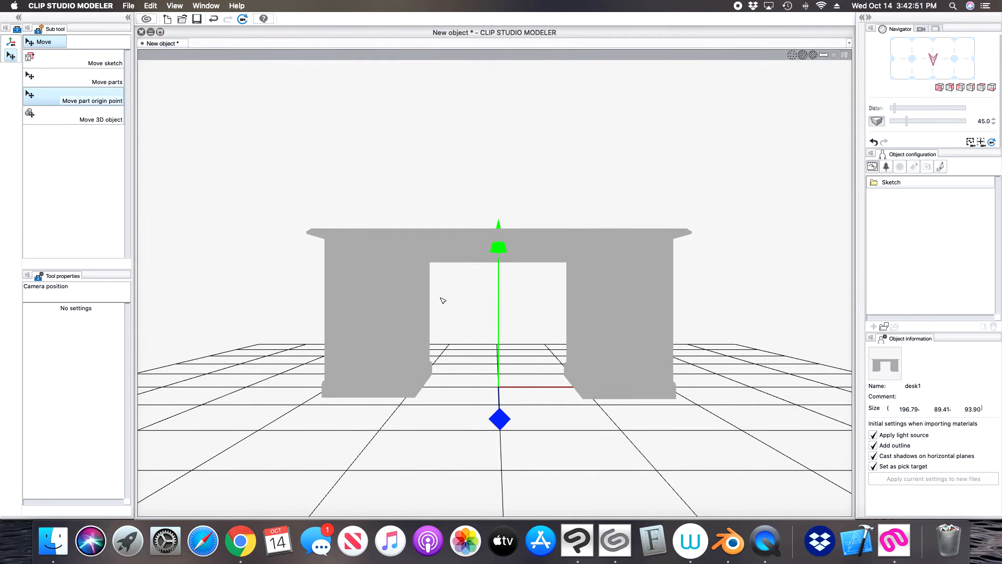
- Switch to Clip Studio Paint and restart it
{"action": "left_click", "coordinate": [576, 540]}
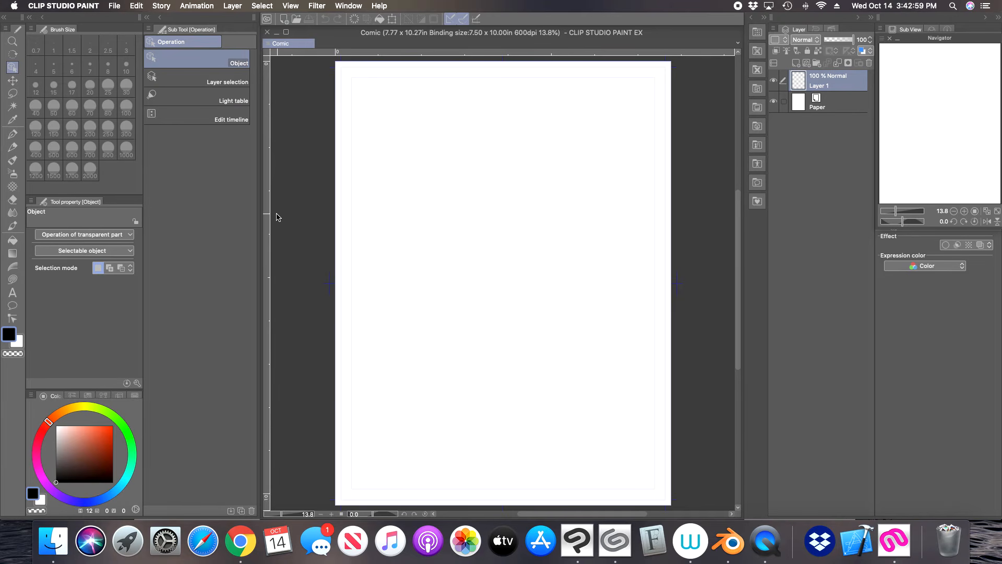
{"action": "left_click", "coordinate": [94, 8]}
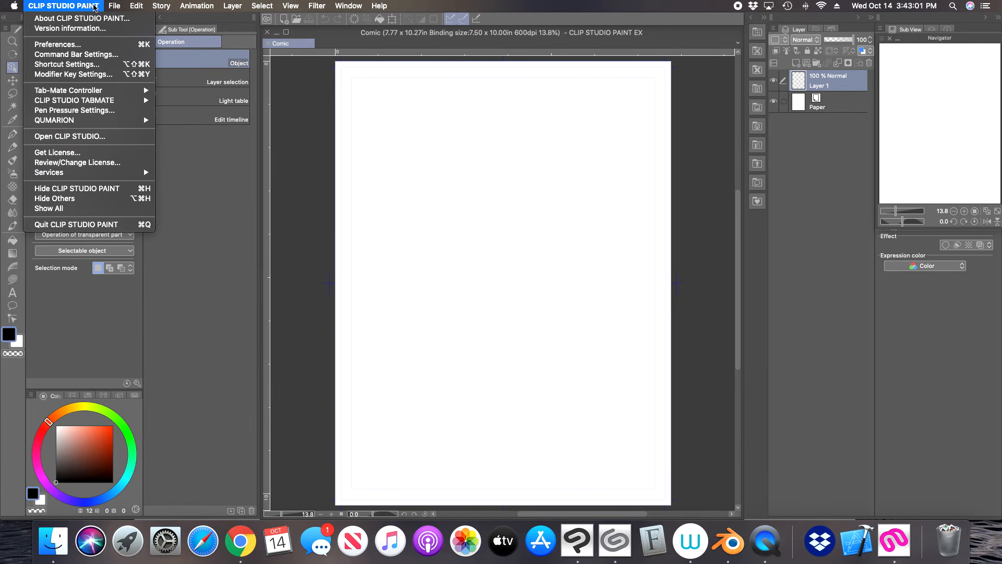
{"action": "left_click", "coordinate": [98, 229]}
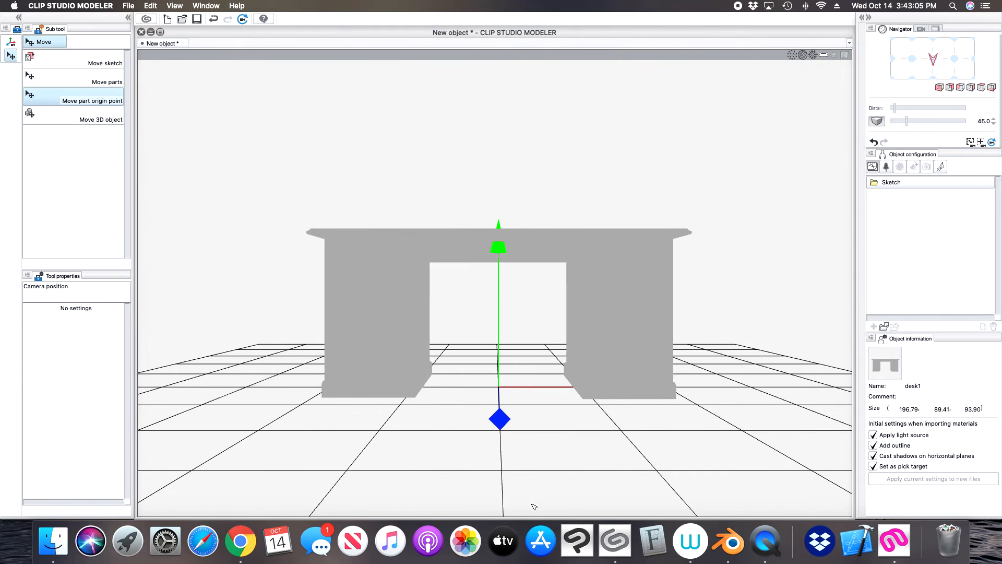
{"action": "left_click", "coordinate": [583, 541]}
{"action": "left_click", "coordinate": [579, 530]}
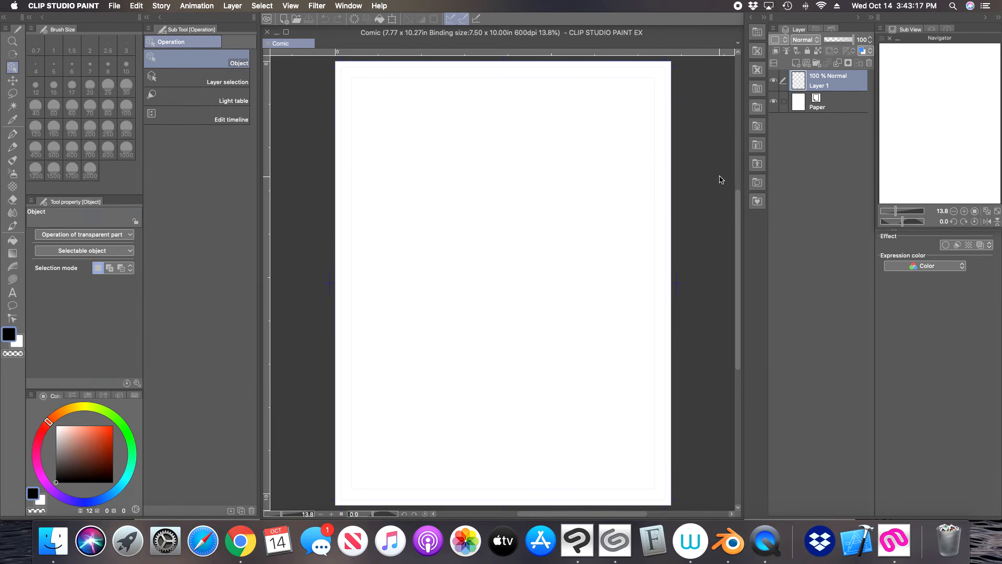
- Place the desk1 material from the 3D Small object Furniture and interior folder onto the comic page
{"action": "left_click", "coordinate": [757, 126]}
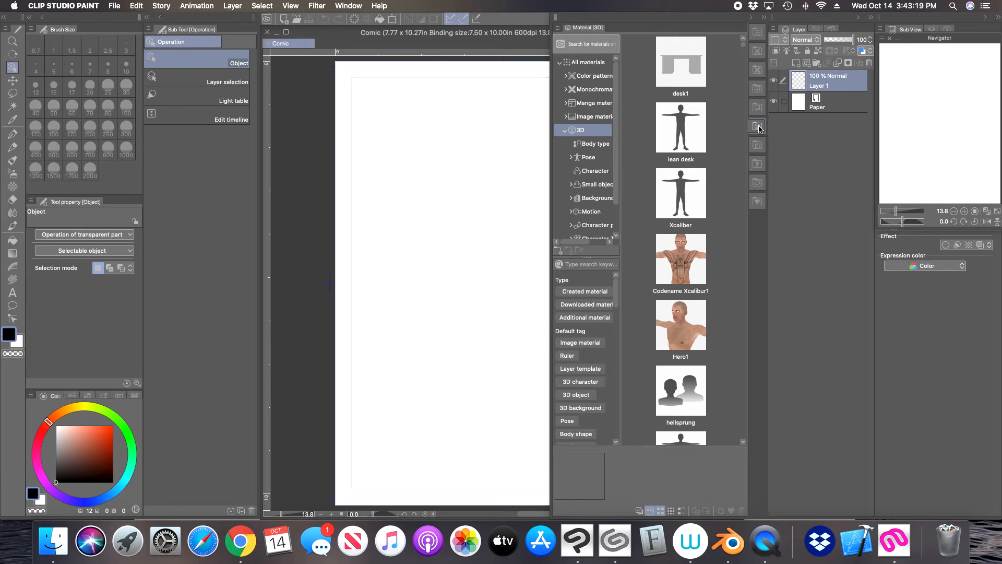
{"action": "left_click", "coordinate": [566, 131]}
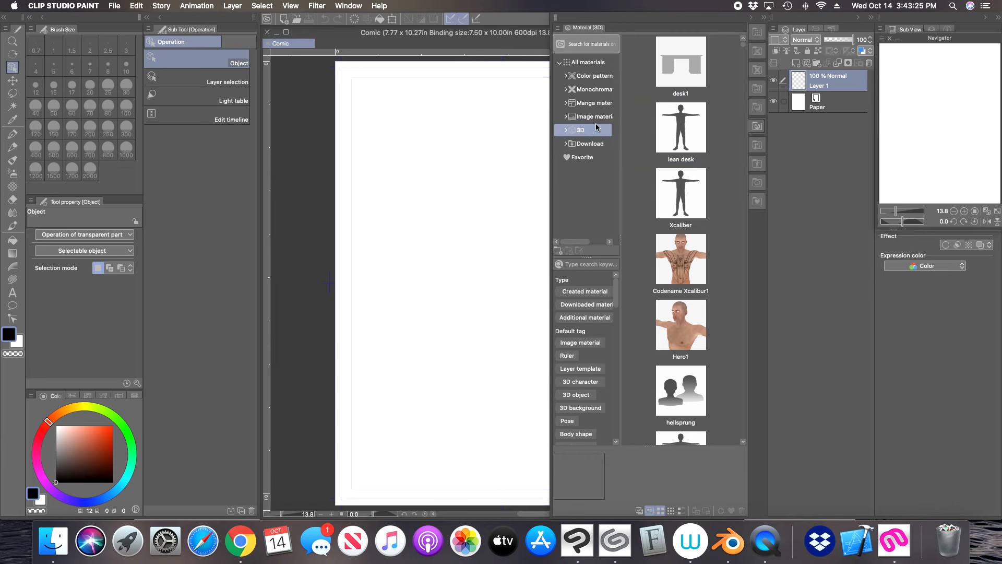
{"action": "left_click", "coordinate": [566, 130]}
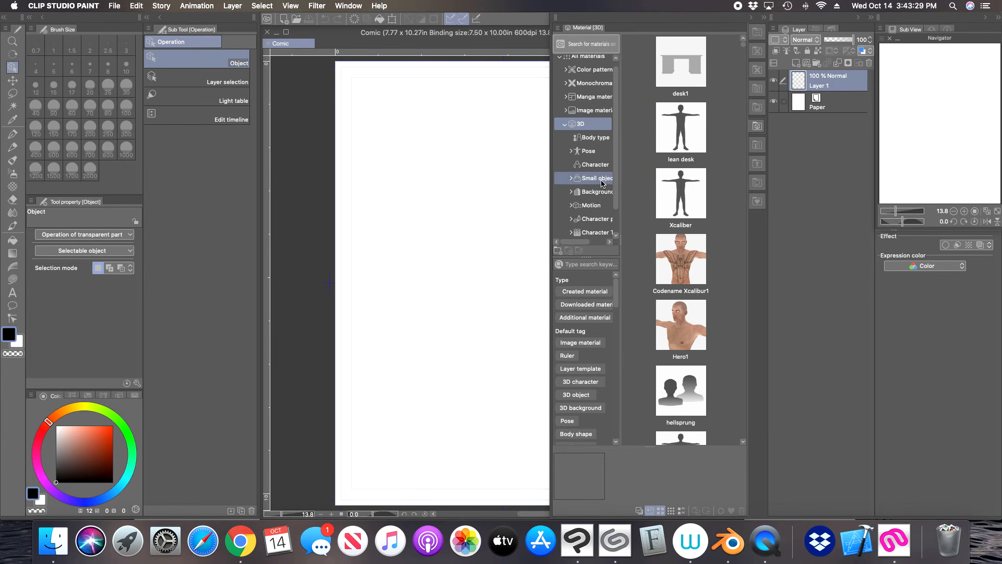
{"action": "left_click", "coordinate": [570, 180]}
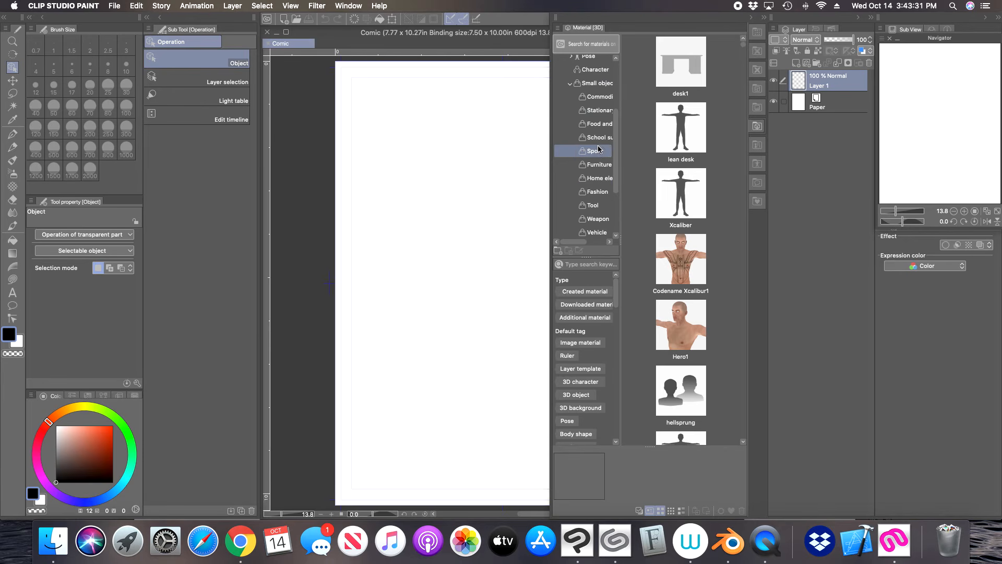
{"action": "left_click", "coordinate": [600, 164]}
{"action": "left_click", "coordinate": [695, 95]}
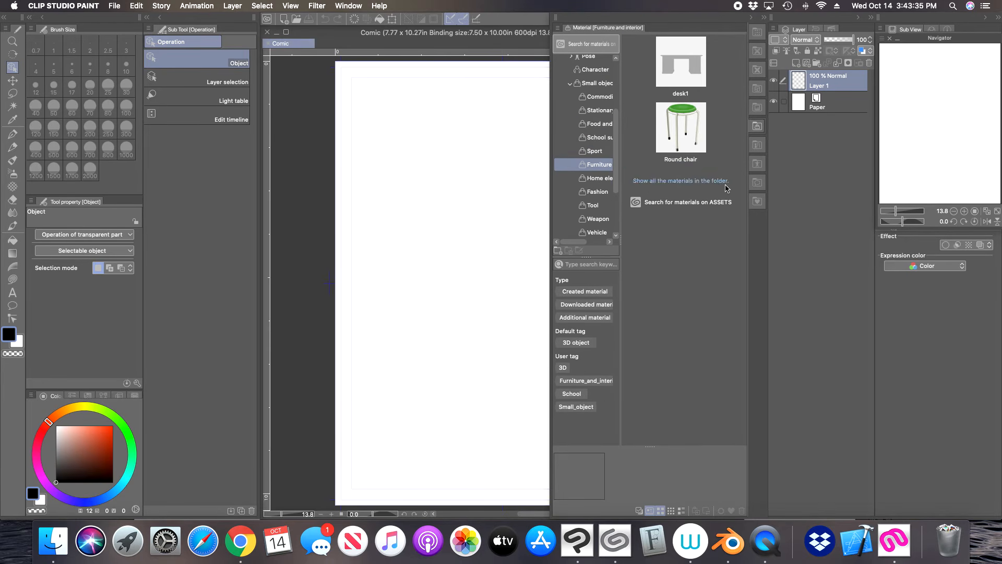
{"action": "left_click_drag", "start_coordinate": [686, 71], "coordinate": [491, 293]}
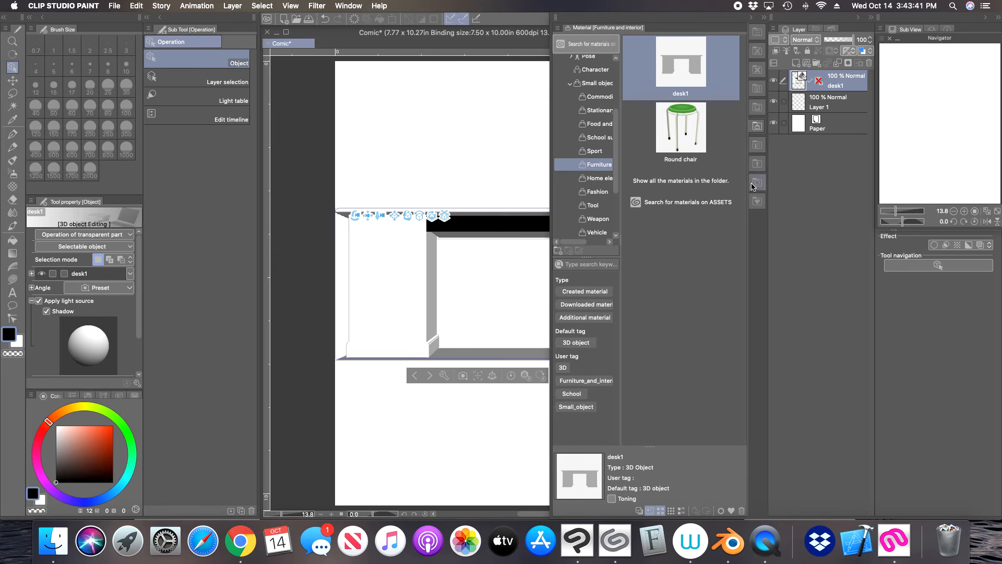
{"action": "left_click", "coordinate": [757, 125]}
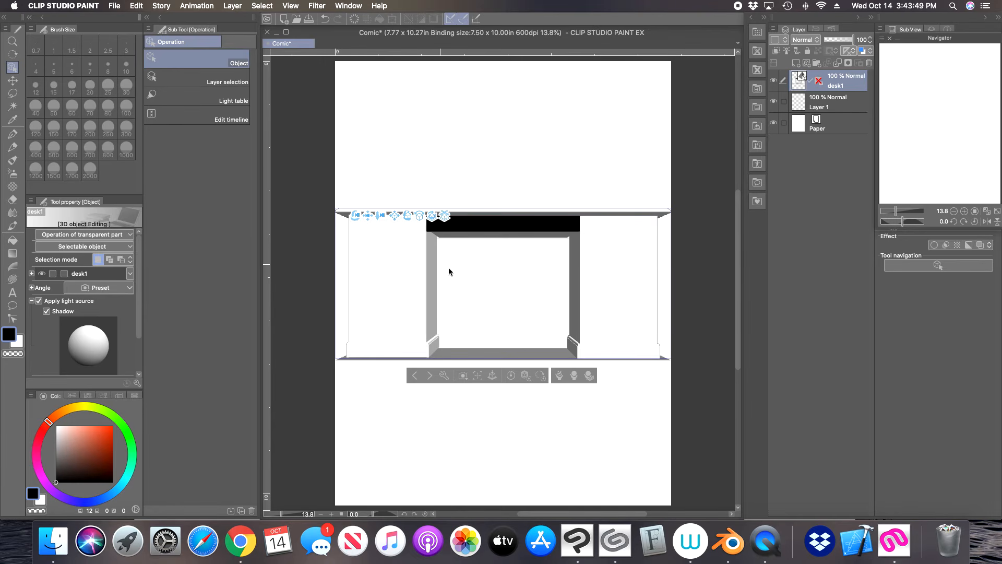
- Rotate the desk so its drawer side faces the viewer at an angle, and redirect the light source
{"action": "left_click_drag", "start_coordinate": [354, 216], "coordinate": [284, 246]}
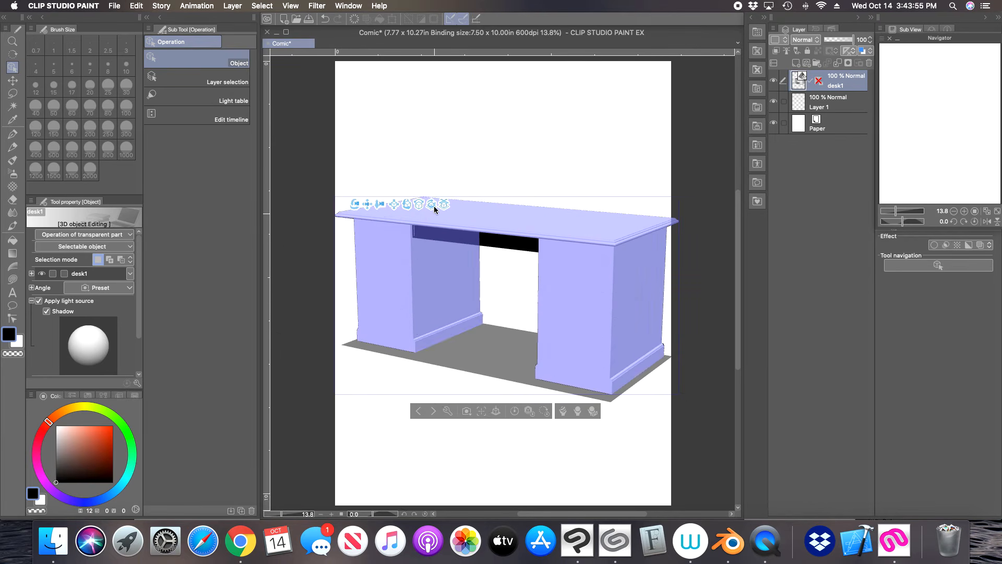
{"action": "left_click_drag", "start_coordinate": [423, 209], "coordinate": [272, 210]}
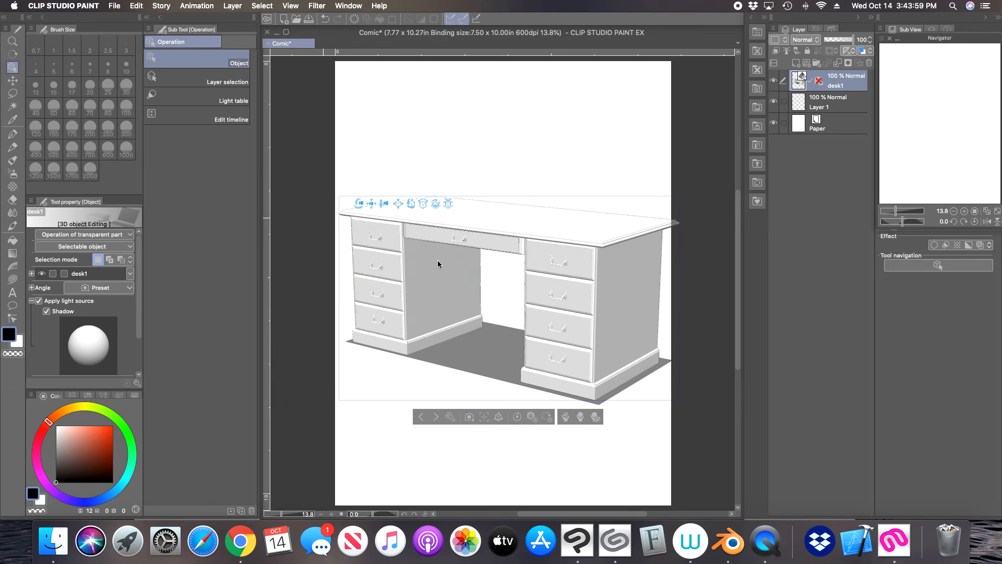
{"action": "mouse_move", "coordinate": [87, 348]}
{"action": "left_mouse_down"}
{"action": "mouse_move", "coordinate": [79, 338]}
{"action": "mouse_move", "coordinate": [99, 356]}
{"action": "mouse_move", "coordinate": [86, 352]}
{"action": "left_mouse_up"}
- Add the 3D Drawing Doll (Male) from the Body type materials to the desk's scene
{"action": "left_click", "coordinate": [756, 127]}
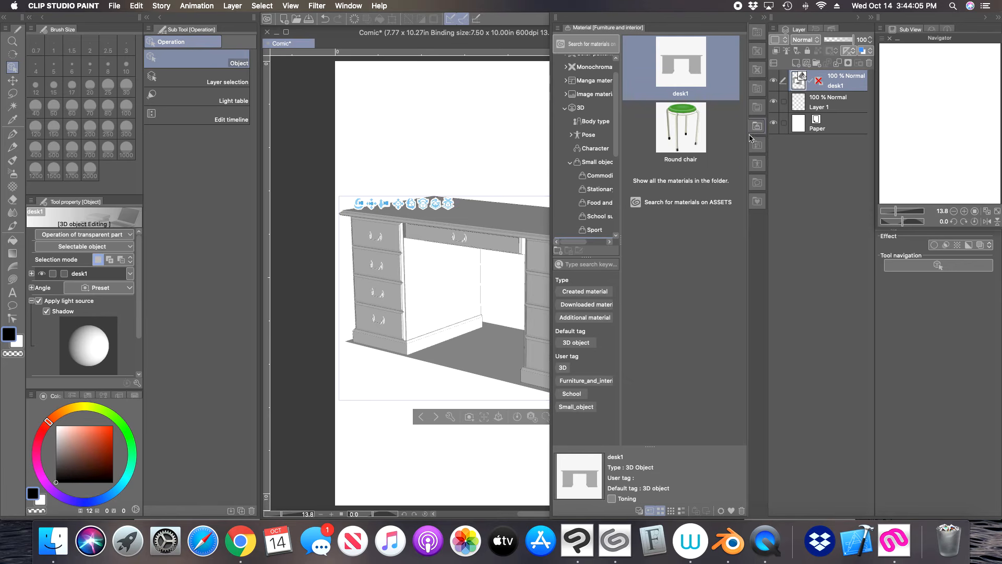
{"action": "left_click", "coordinate": [596, 125]}
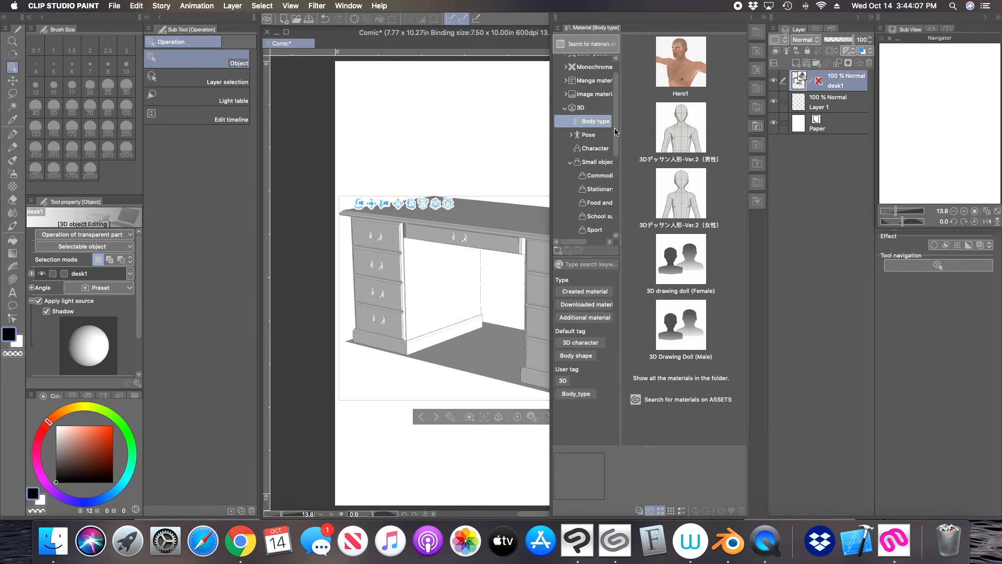
{"action": "left_click", "coordinate": [689, 329]}
{"action": "mouse_move", "coordinate": [689, 328]}
{"action": "left_mouse_down"}
{"action": "mouse_move", "coordinate": [433, 385]}
{"action": "mouse_move", "coordinate": [420, 379]}
{"action": "left_mouse_up"}
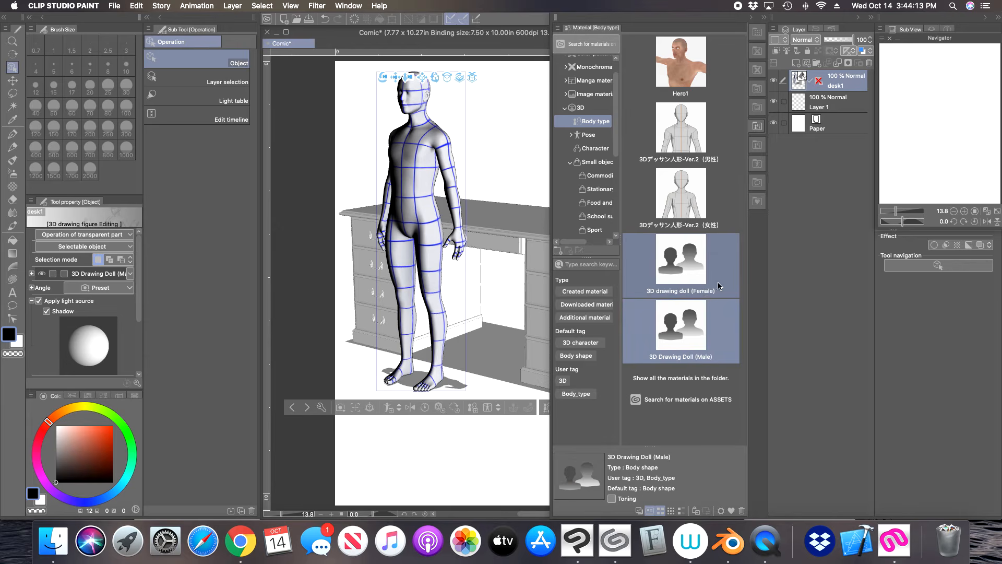
{"action": "left_click", "coordinate": [759, 125]}
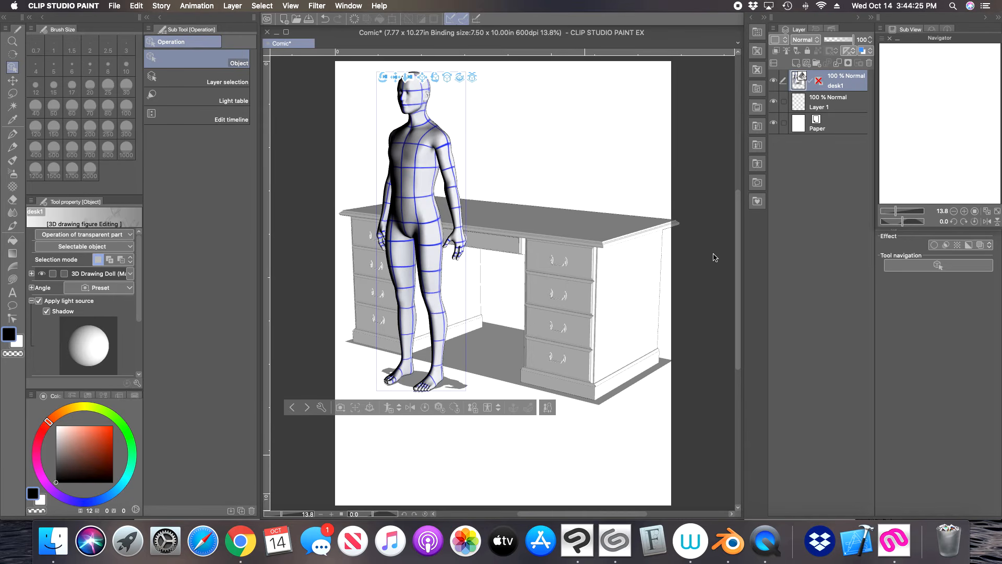
- Import the original Desk Executive.obj from the Ref Mat folder on the Desktop as 3D data into the doll's scene
{"action": "left_click", "coordinate": [114, 6]}
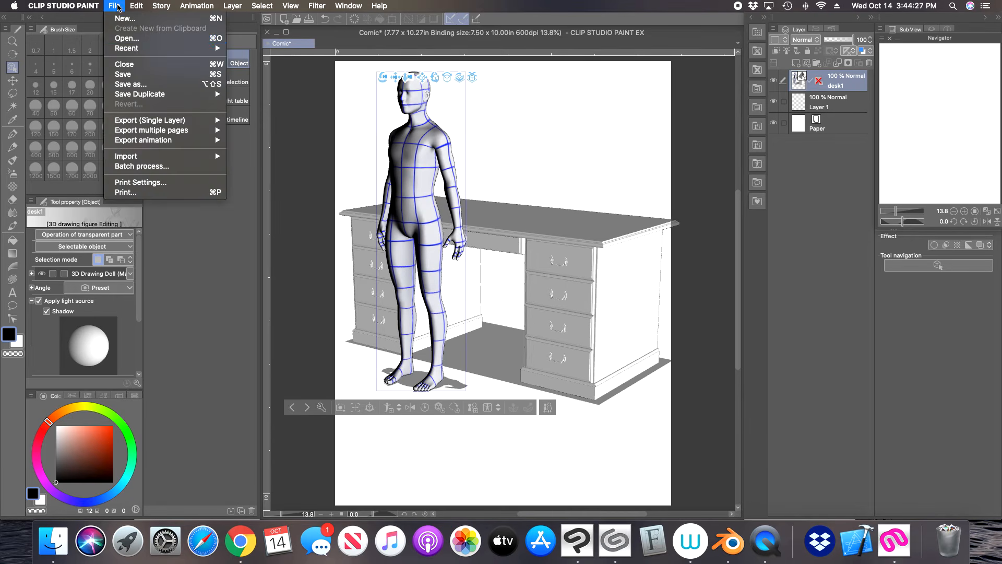
{"action": "mouse_move", "coordinate": [220, 156]}
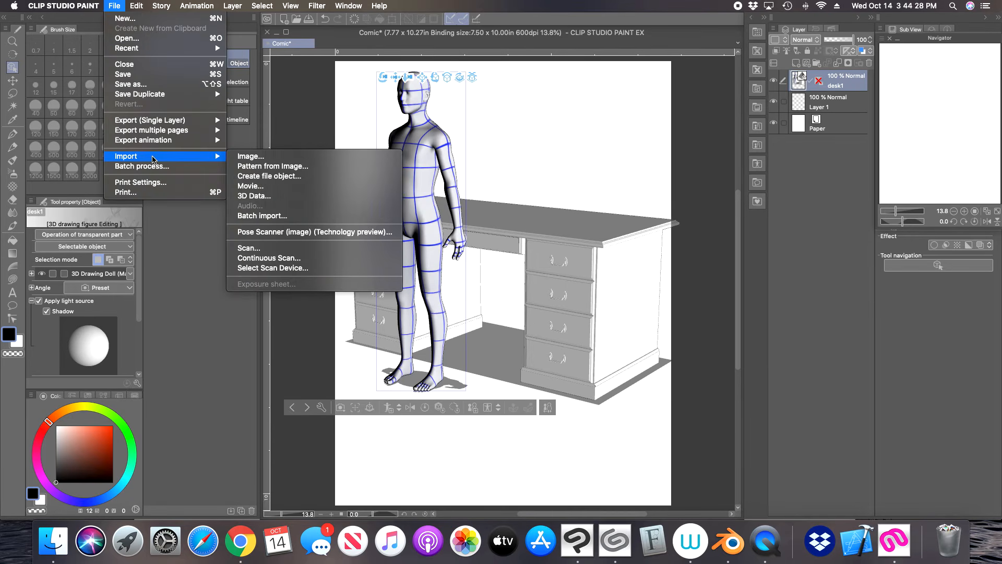
{"action": "left_click", "coordinate": [265, 198]}
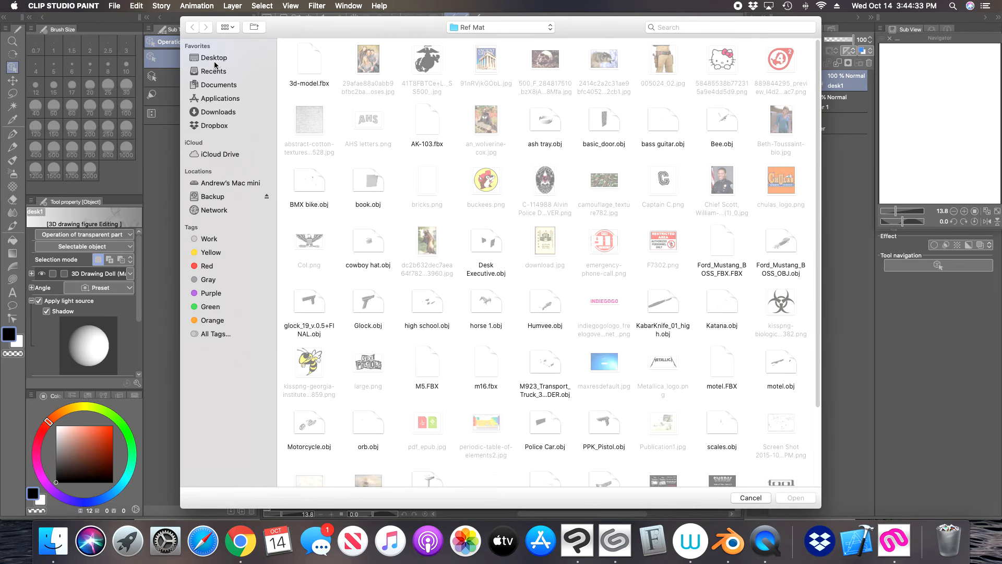
{"action": "left_click", "coordinate": [216, 58]}
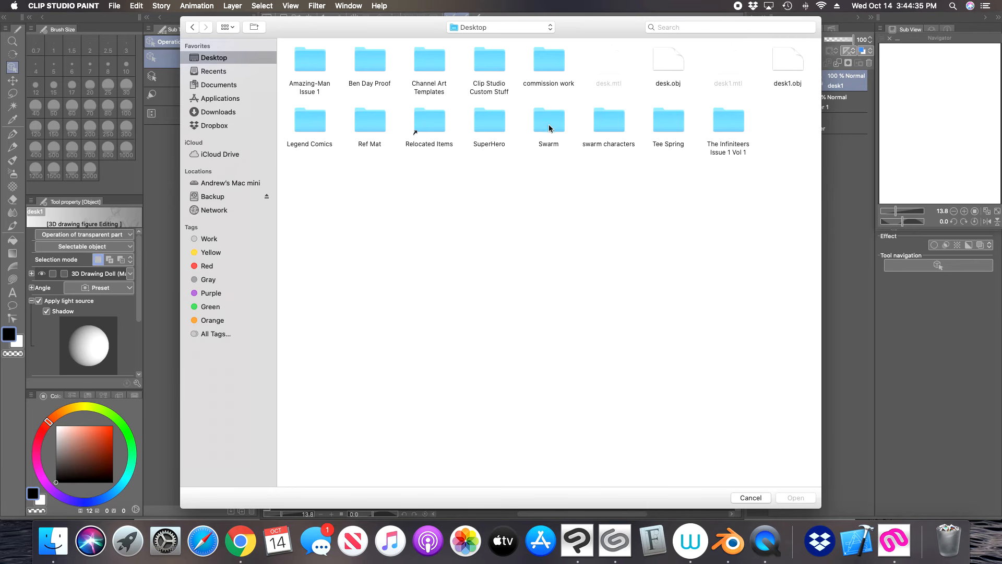
{"action": "double_click", "coordinate": [369, 124]}
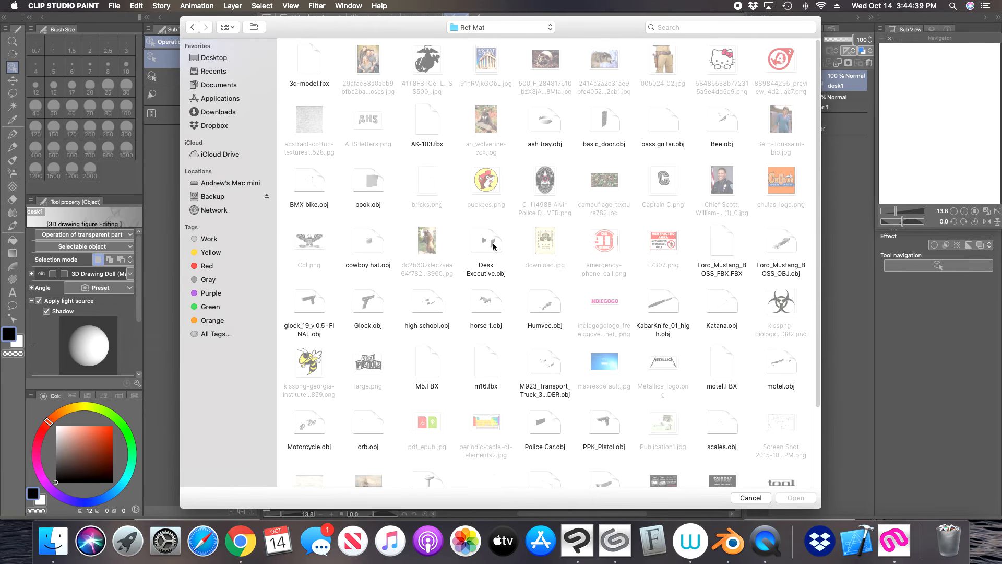
{"action": "left_click", "coordinate": [494, 247]}
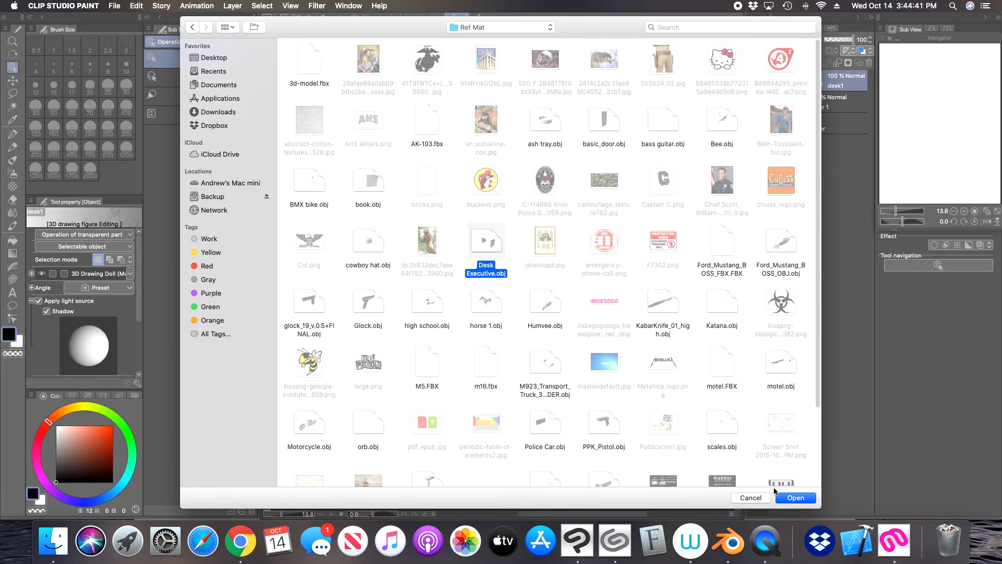
{"action": "left_click", "coordinate": [794, 497]}
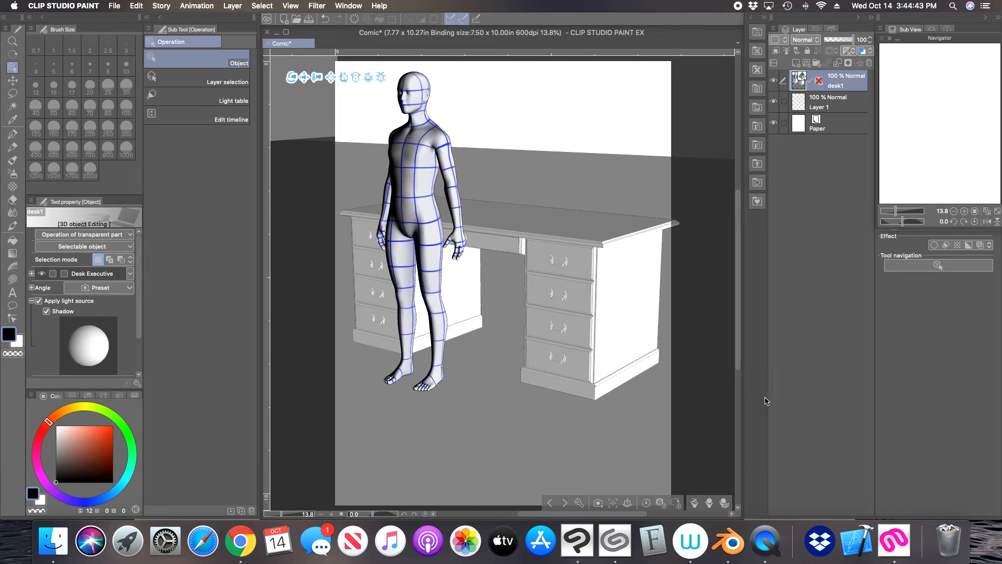
- Scale the imported Desk Executive object down to an object scale of 3.2
{"action": "left_click", "coordinate": [898, 211]}
{"action": "left_click_drag", "start_coordinate": [897, 211], "coordinate": [882, 221]}
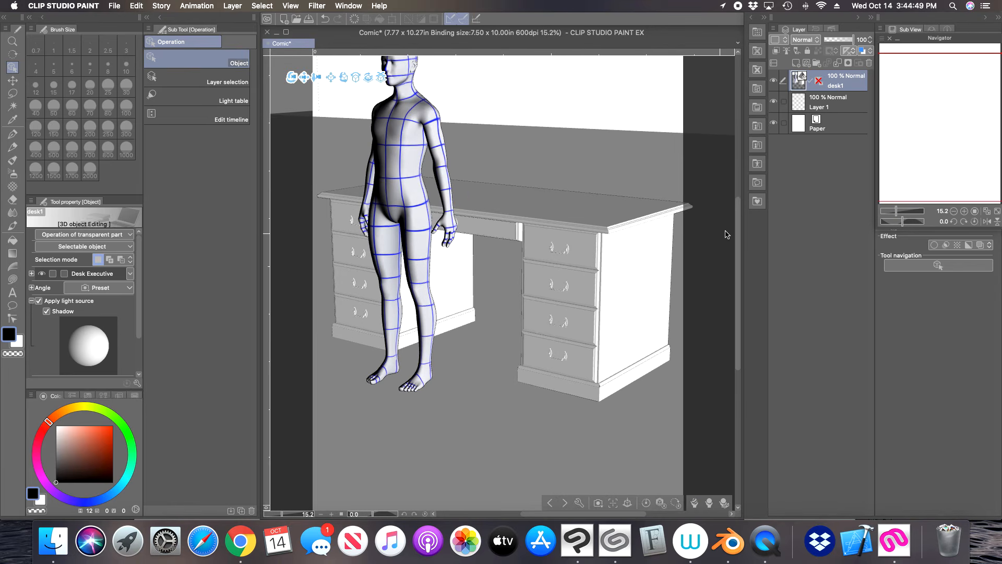
{"action": "left_click", "coordinate": [31, 274]}
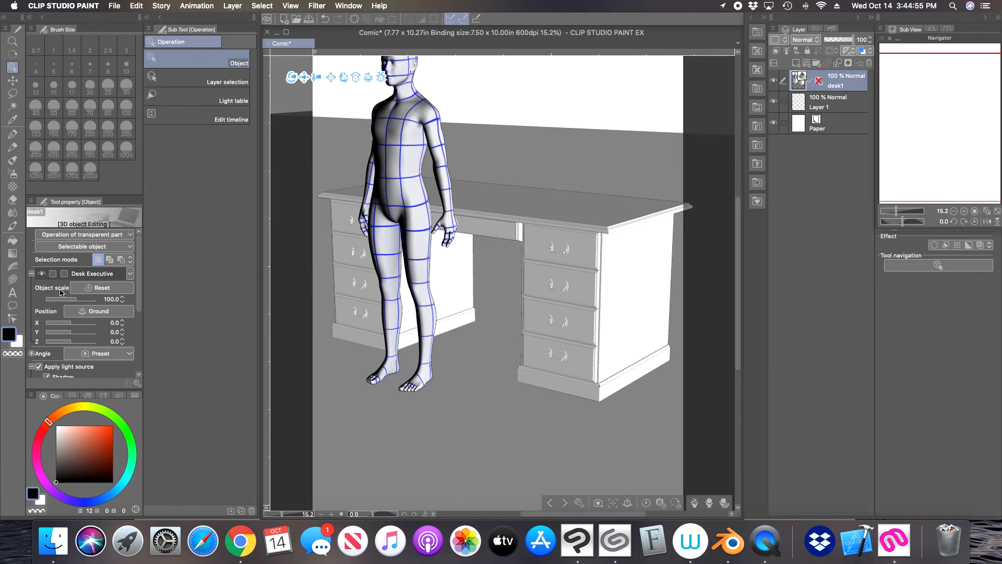
{"action": "left_click_drag", "start_coordinate": [65, 300], "coordinate": [62, 304]}
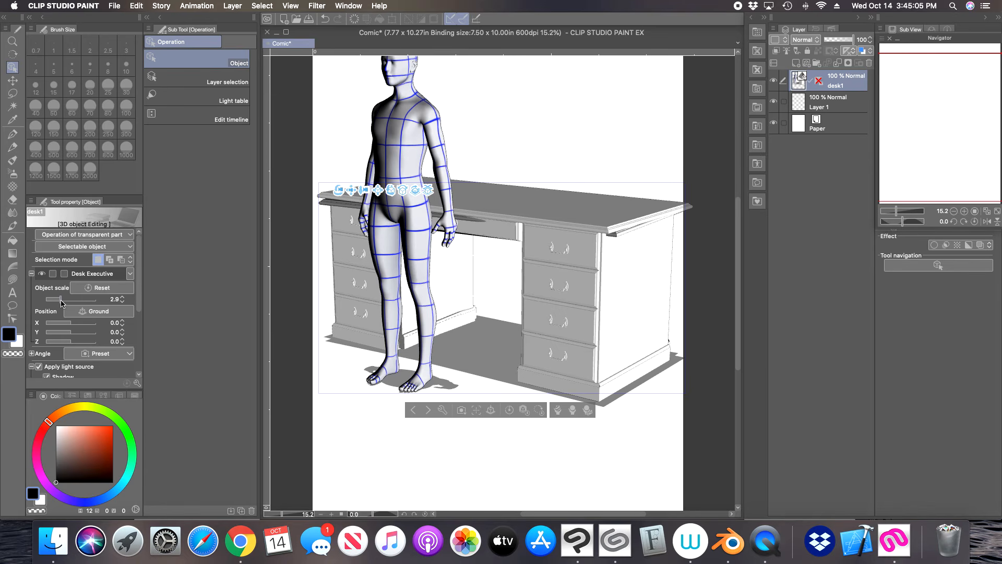
{"action": "left_click_drag", "start_coordinate": [61, 304], "coordinate": [61, 303]}
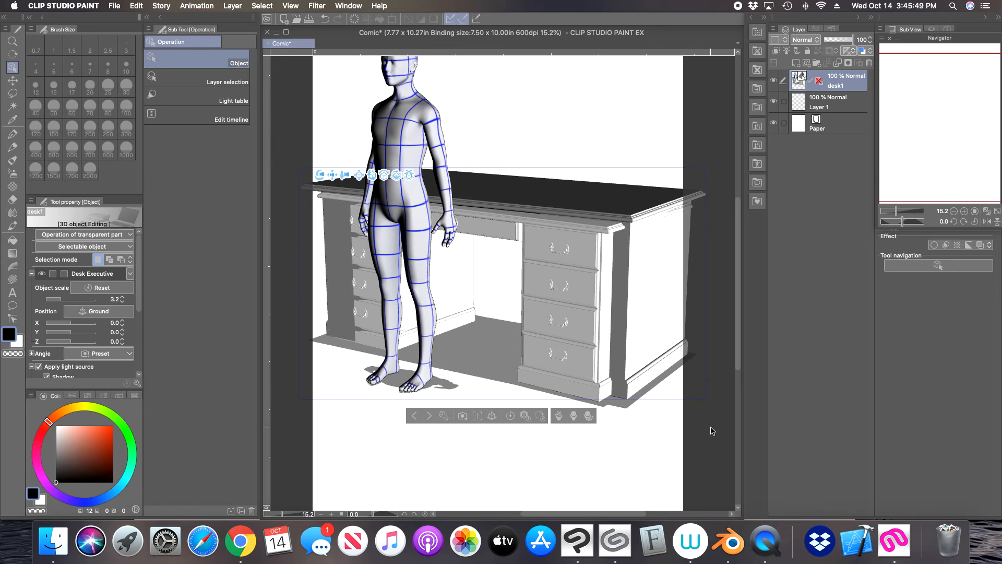
- Switch to Clip Studio, browse the new and top free materials in Clip Studio Assets, and return to Clip Studio Paint
{"action": "left_click", "coordinate": [620, 535]}
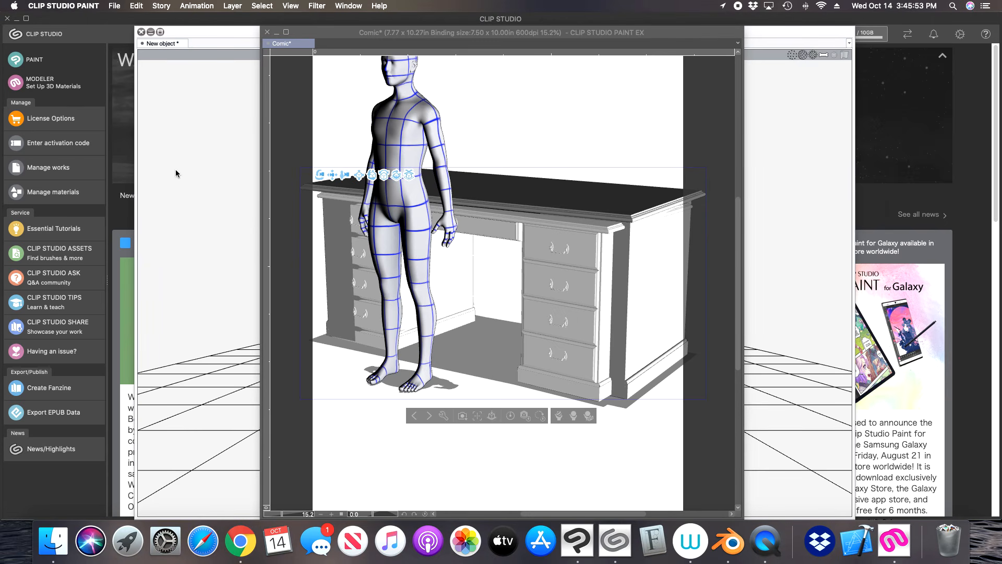
{"action": "left_click", "coordinate": [127, 227]}
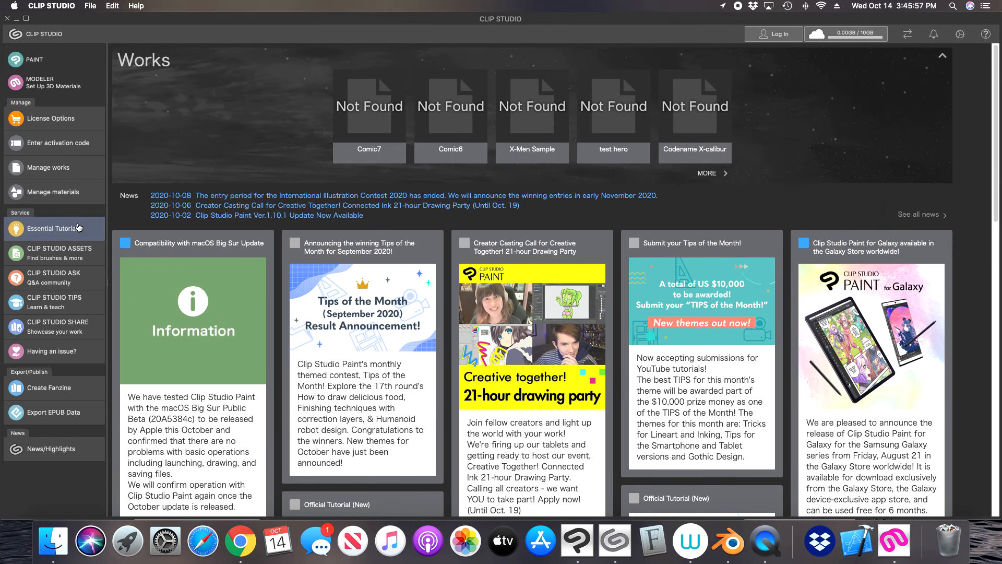
{"action": "left_click", "coordinate": [86, 255]}
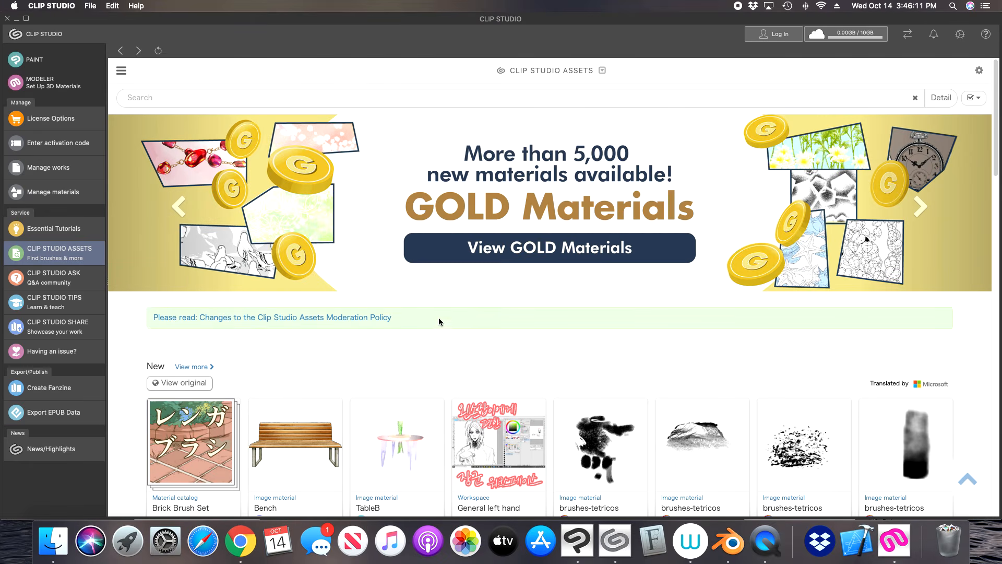
{"action": "scroll", "coordinate": [428, 334], "scroll_direction": "down", "scroll_amount": 1}
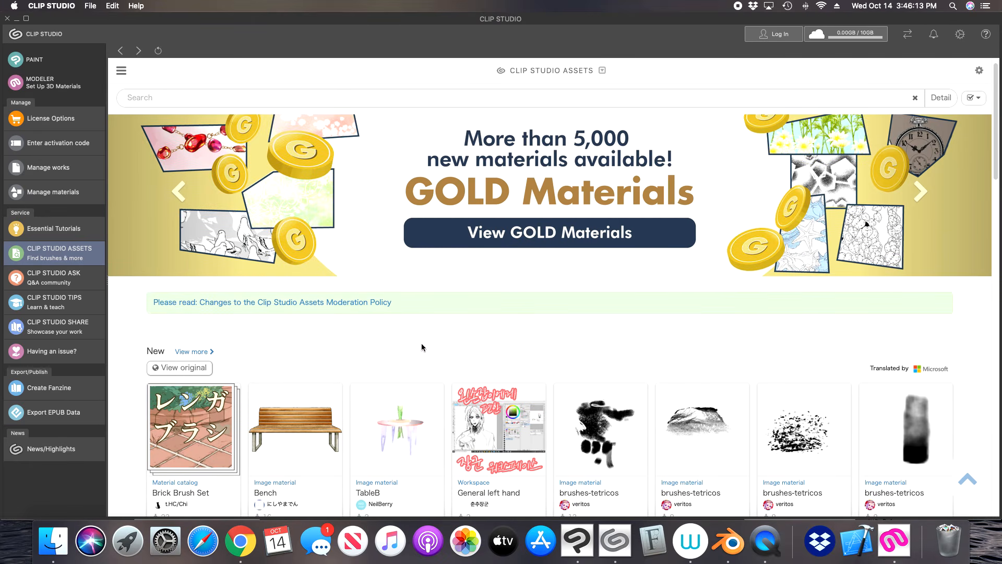
{"action": "scroll", "coordinate": [422, 344], "scroll_direction": "down", "scroll_amount": 1}
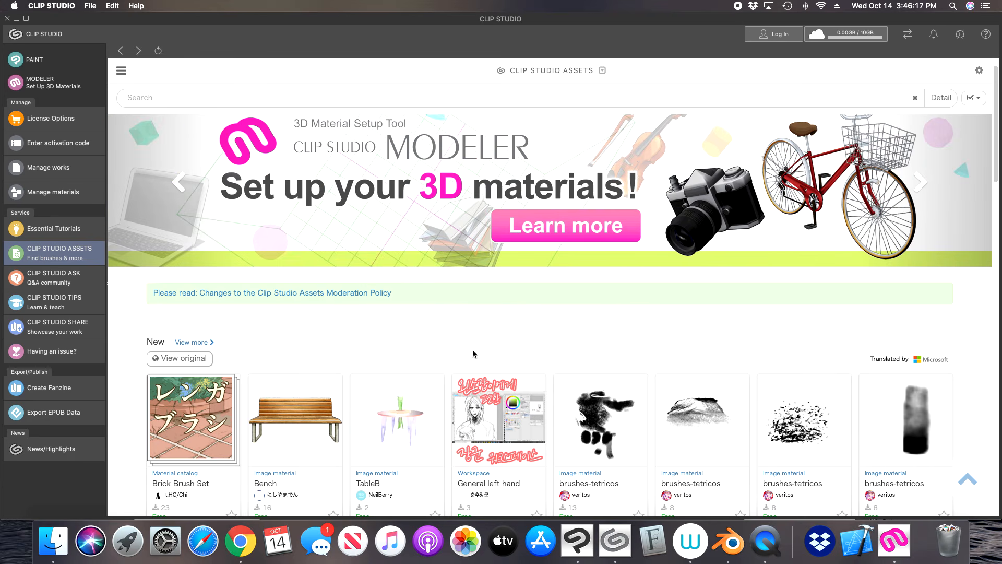
{"action": "scroll", "coordinate": [471, 350], "scroll_direction": "down", "scroll_amount": 3}
{"action": "scroll", "coordinate": [412, 376], "scroll_direction": "down", "scroll_amount": 5}
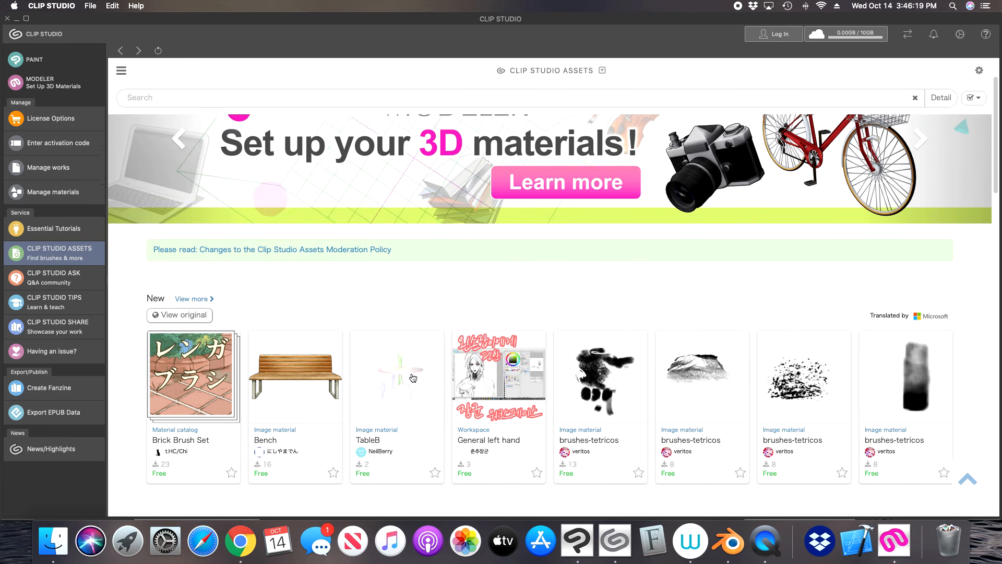
{"action": "scroll", "coordinate": [412, 375], "scroll_direction": "down", "scroll_amount": 10}
{"action": "scroll", "coordinate": [412, 373], "scroll_direction": "down", "scroll_amount": 1}
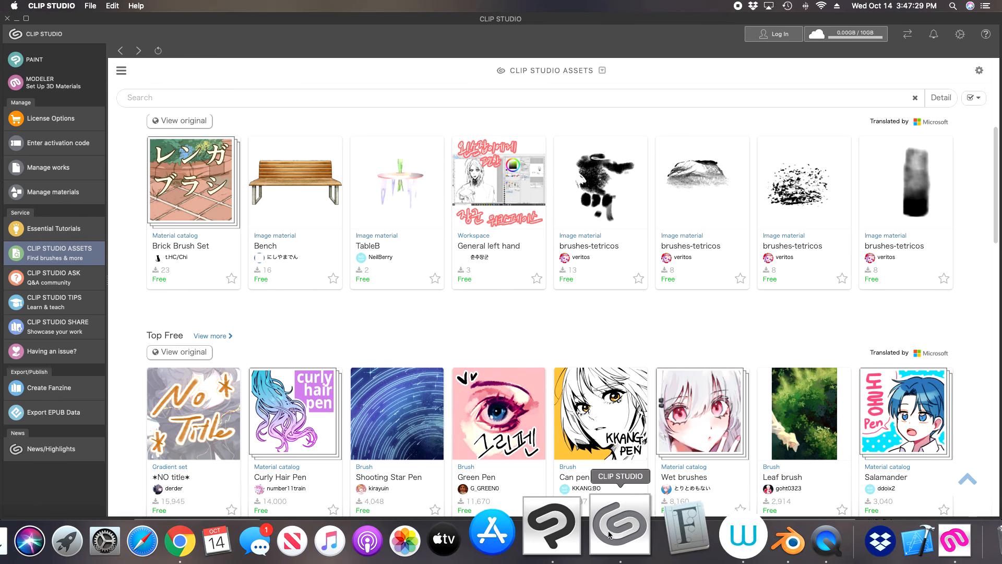
{"action": "left_click", "coordinate": [582, 535]}
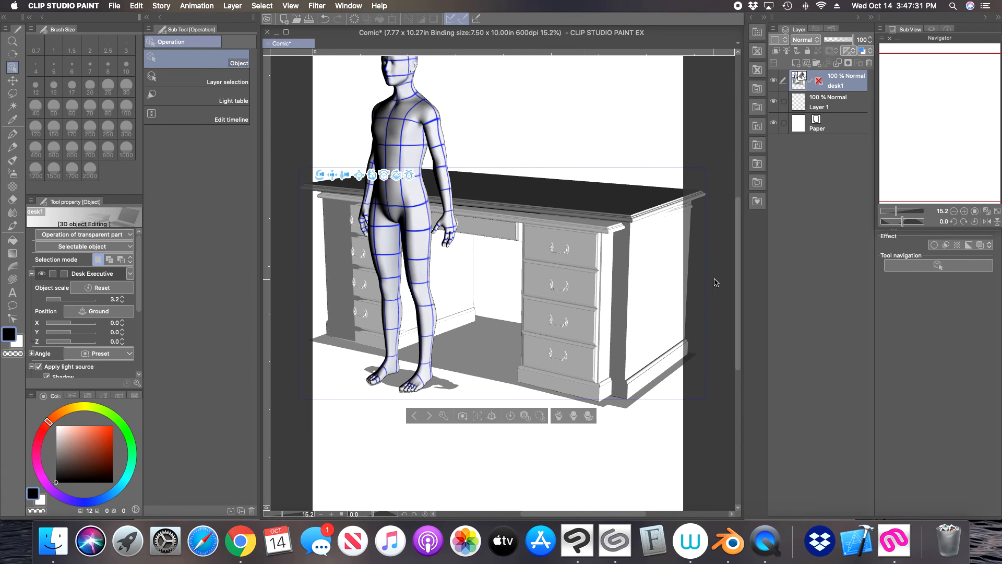